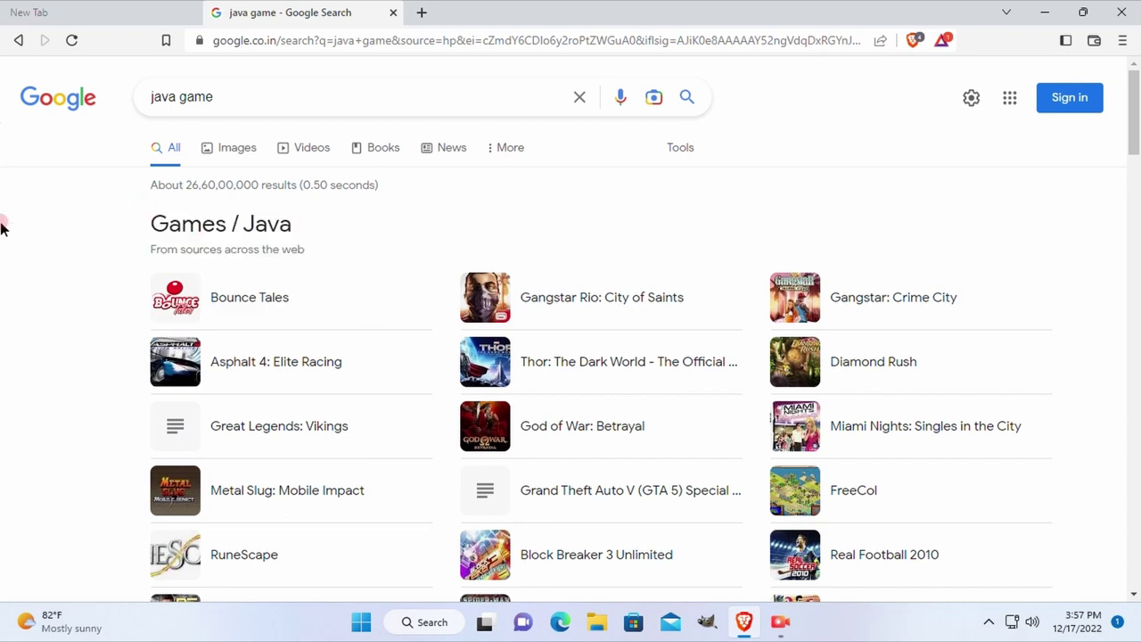
# On the desktop, place the KEmulator archive over the empty area near the wallpaper's edge and the kemulator.cfg file beside the icon grid
pyautogui.click(1049, 11)
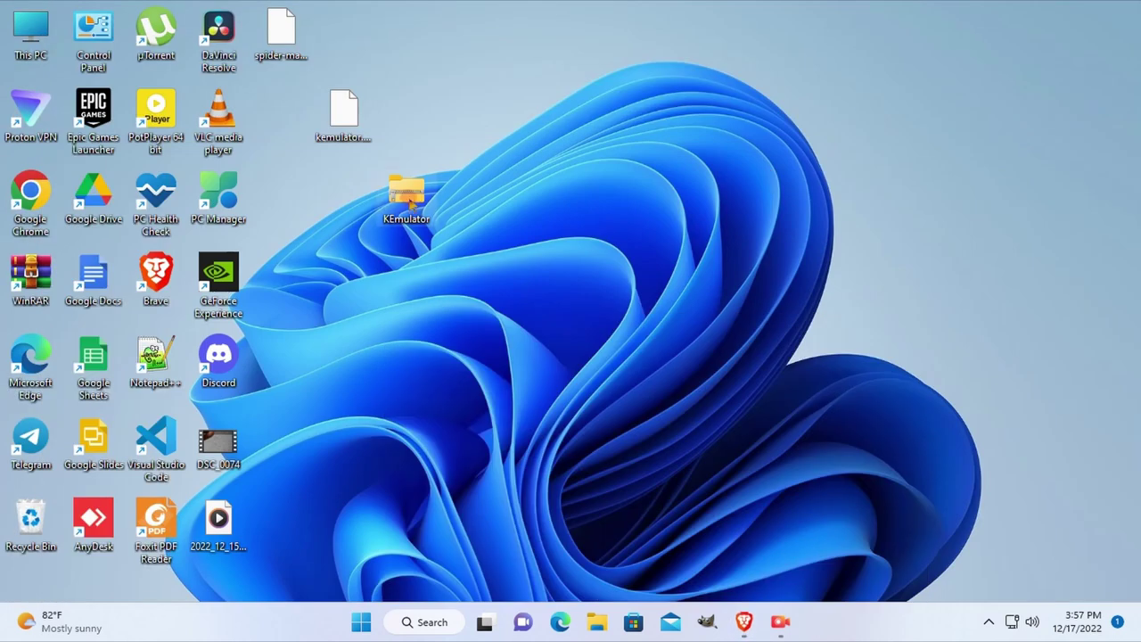
pyautogui.moveTo(376, 214); pyautogui.dragTo(783, 194)
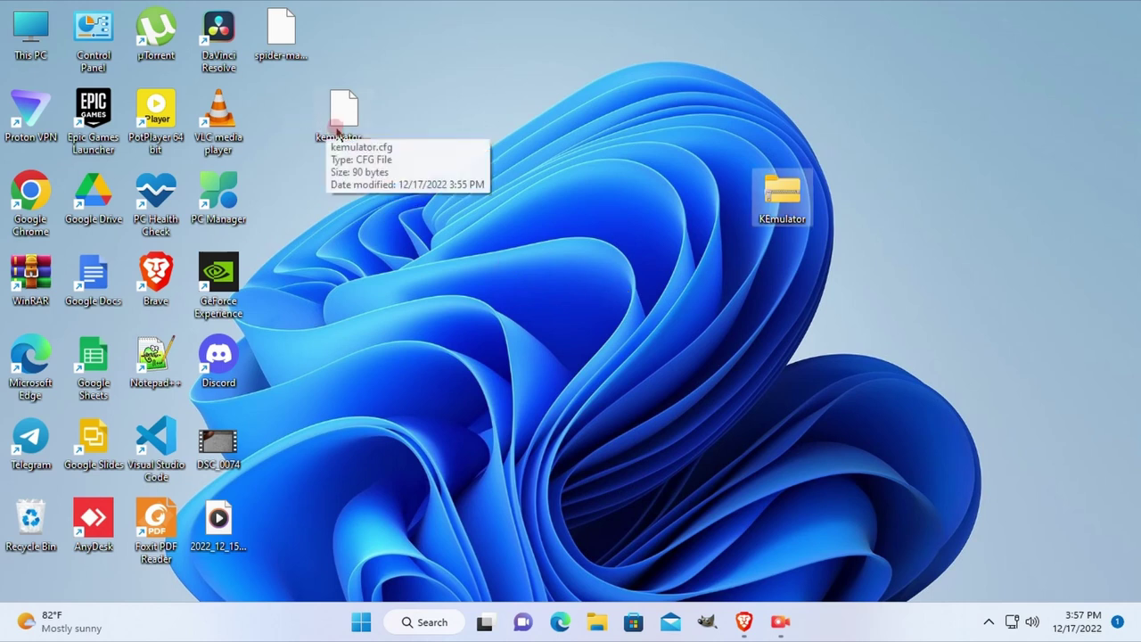
pyautogui.moveTo(336, 119); pyautogui.dragTo(417, 270)
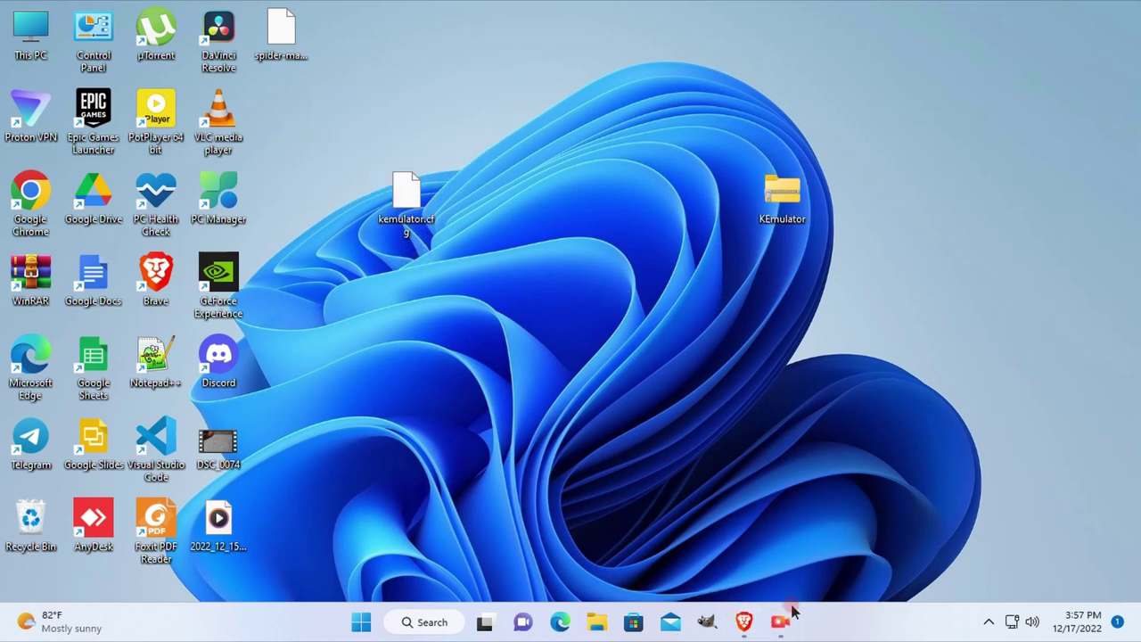
# Switch to Brave and search Google for phoneky in a new tab
pyautogui.click(745, 621)
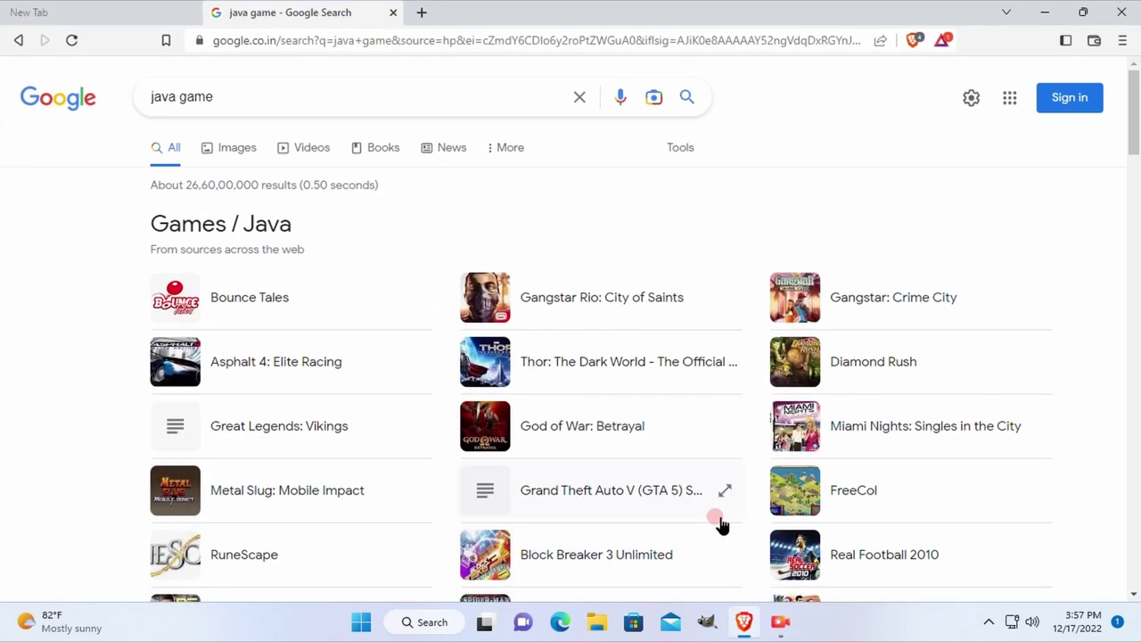
pyautogui.doubleClick(424, 13)
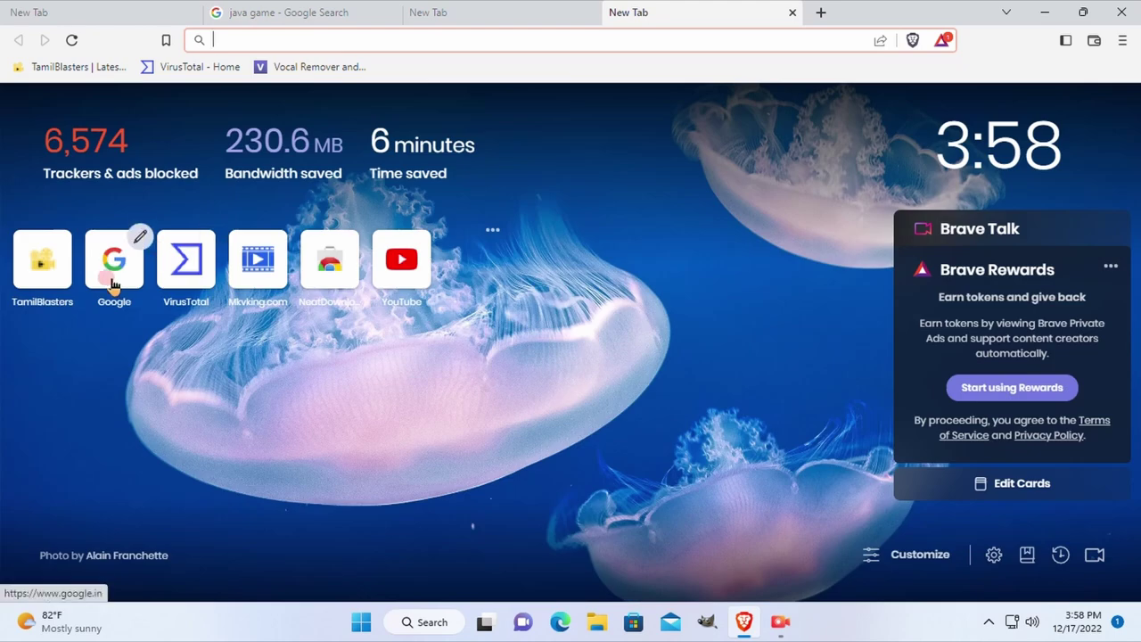
pyautogui.click(113, 284)
pyautogui.click(434, 217)
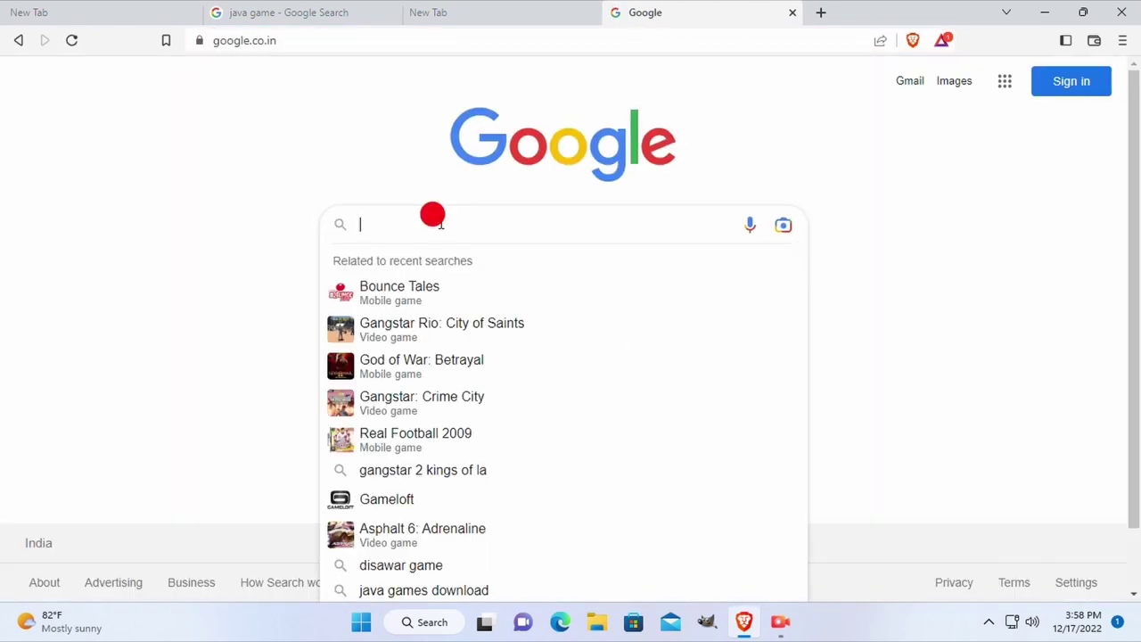
pyautogui.write('ph')
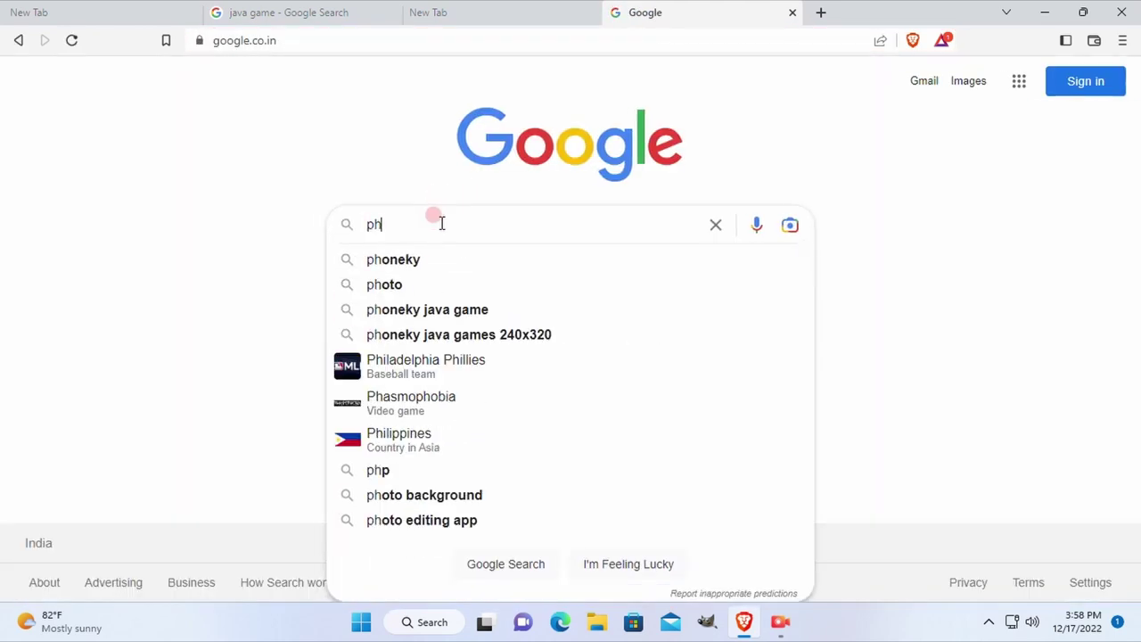
pyautogui.click(491, 266)
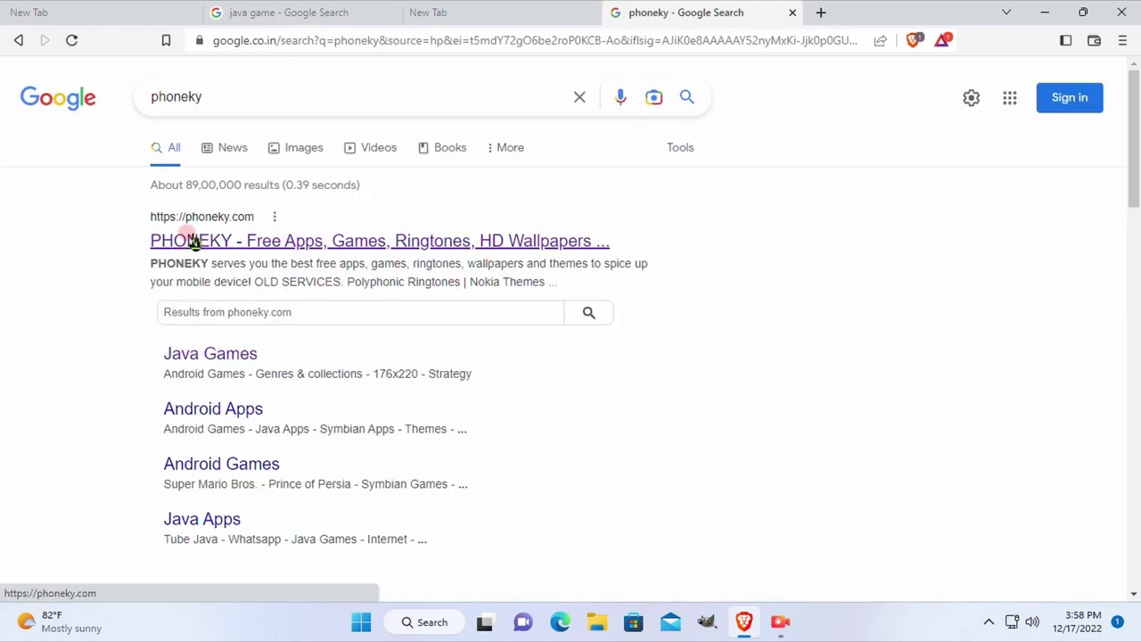
# Look through the ringtones and Android games on the PHONEKY home page, and return to the search results
pyautogui.click(347, 252)
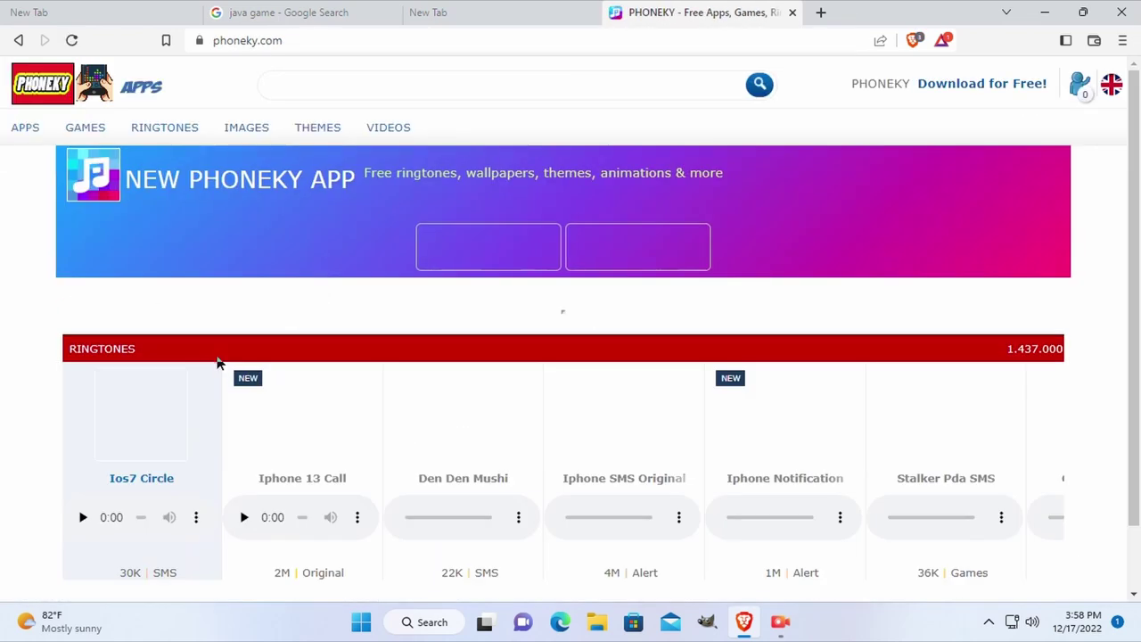
pyautogui.scroll(-1, 97, 287)
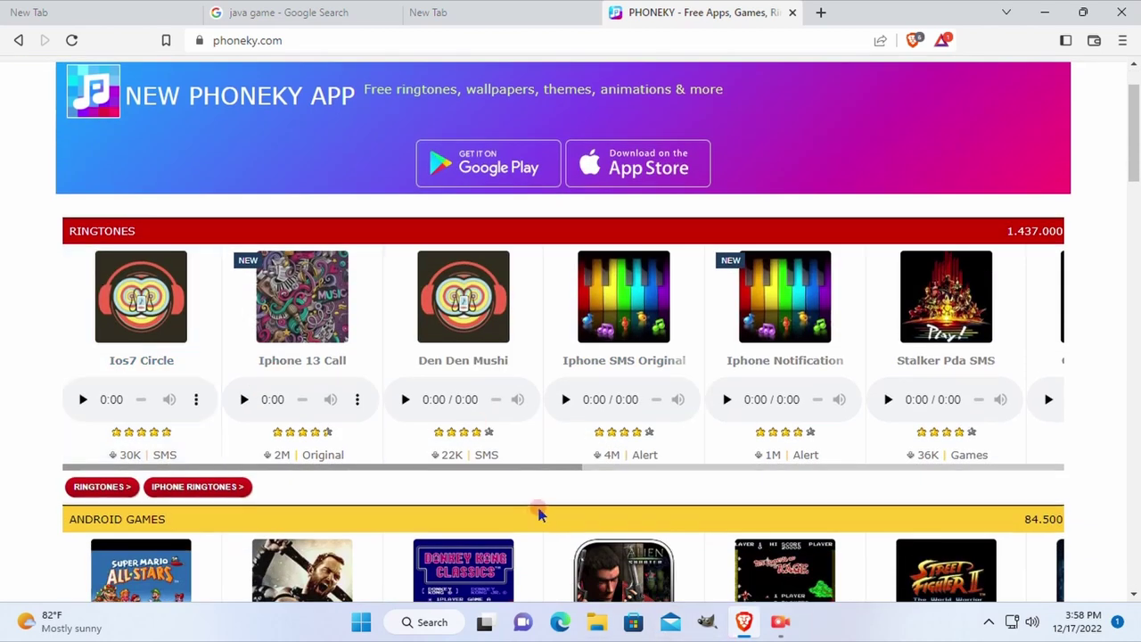
pyautogui.scroll(-3, 537, 509)
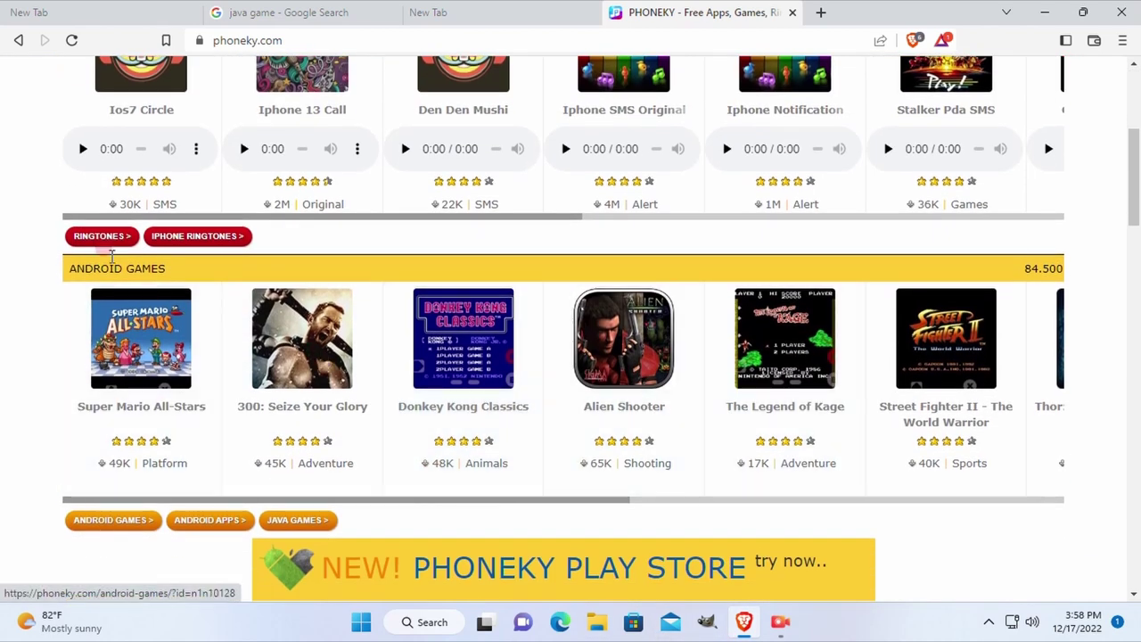
pyautogui.click(17, 40)
# Open PHONEKY's Java Games listing and go to the King Kong game page from this week's top rated titles
pyautogui.click(197, 357)
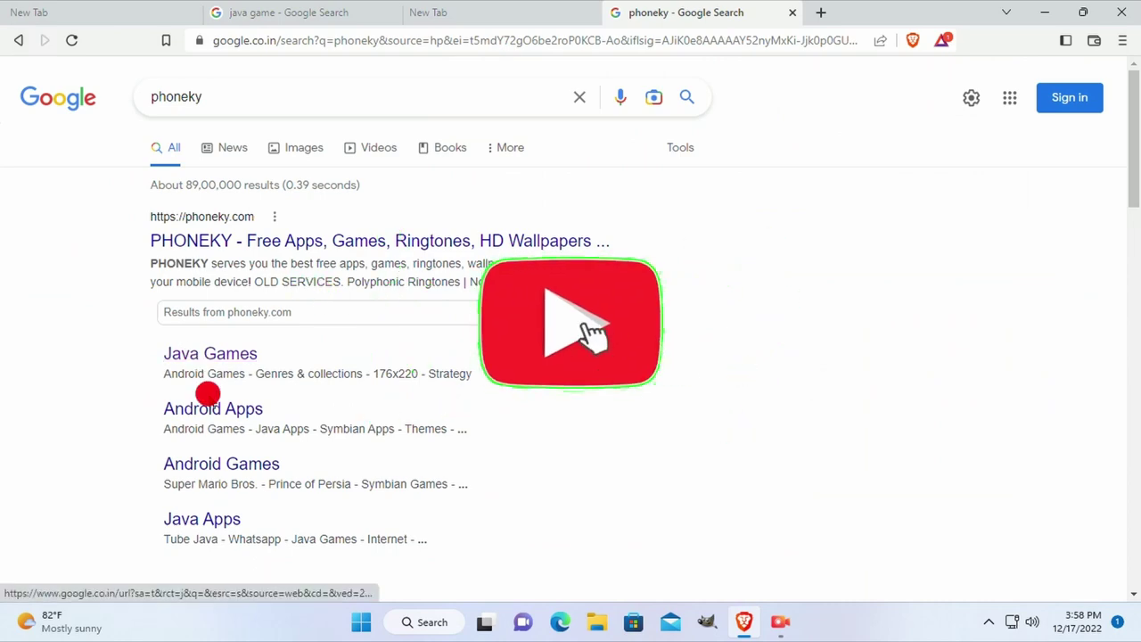
pyautogui.scroll(-1, 584, 349)
pyautogui.scroll(-1, 584, 349)
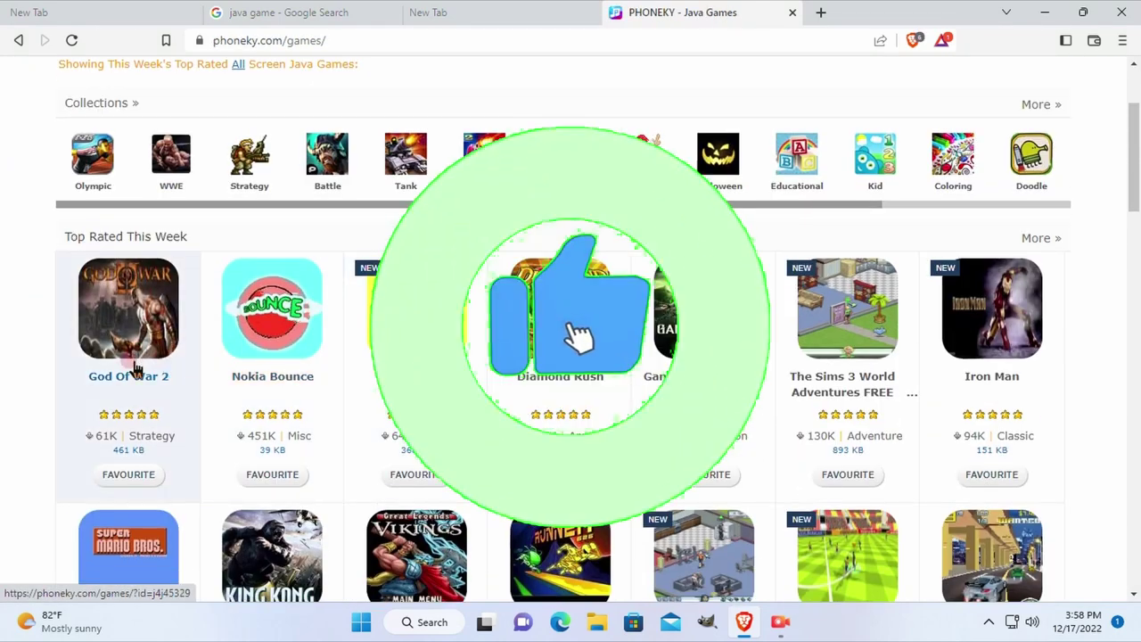
pyautogui.scroll(-1, 1032, 357)
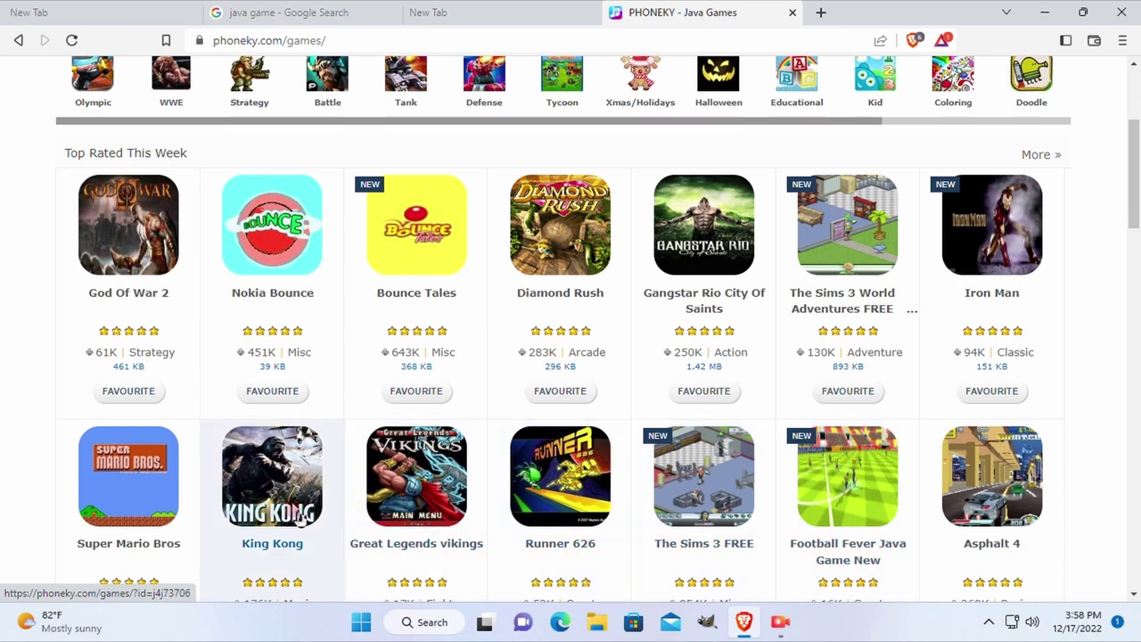
pyautogui.scroll(-1, 314, 510)
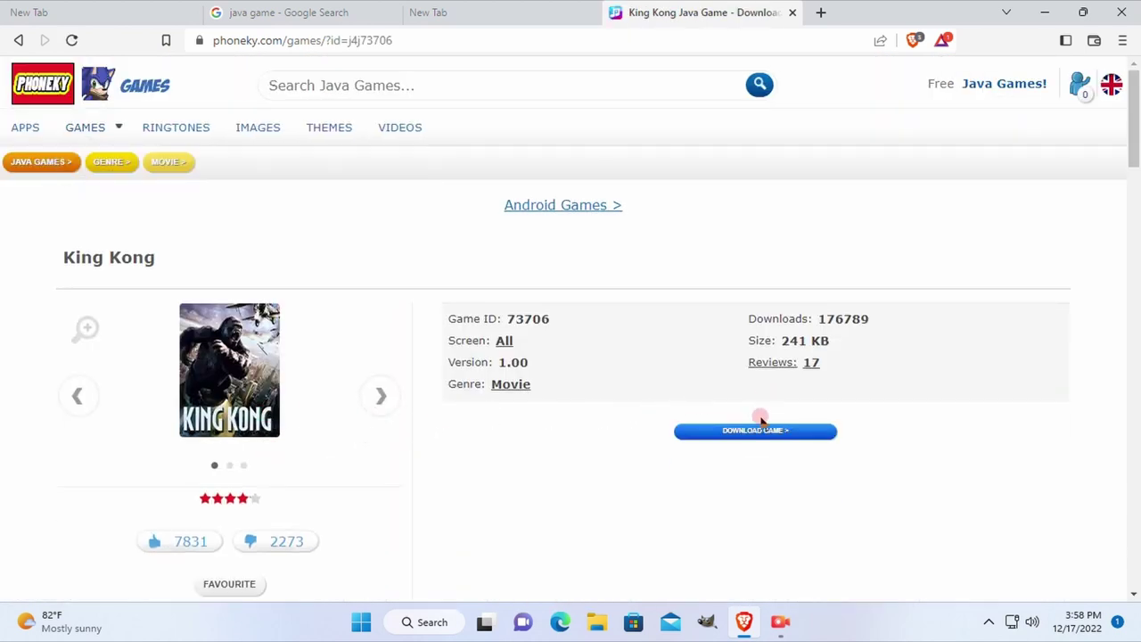
# Download the King Kong Java game with the main download link rather than the alternative one
pyautogui.click(756, 431)
pyautogui.scroll(-1, 747, 402)
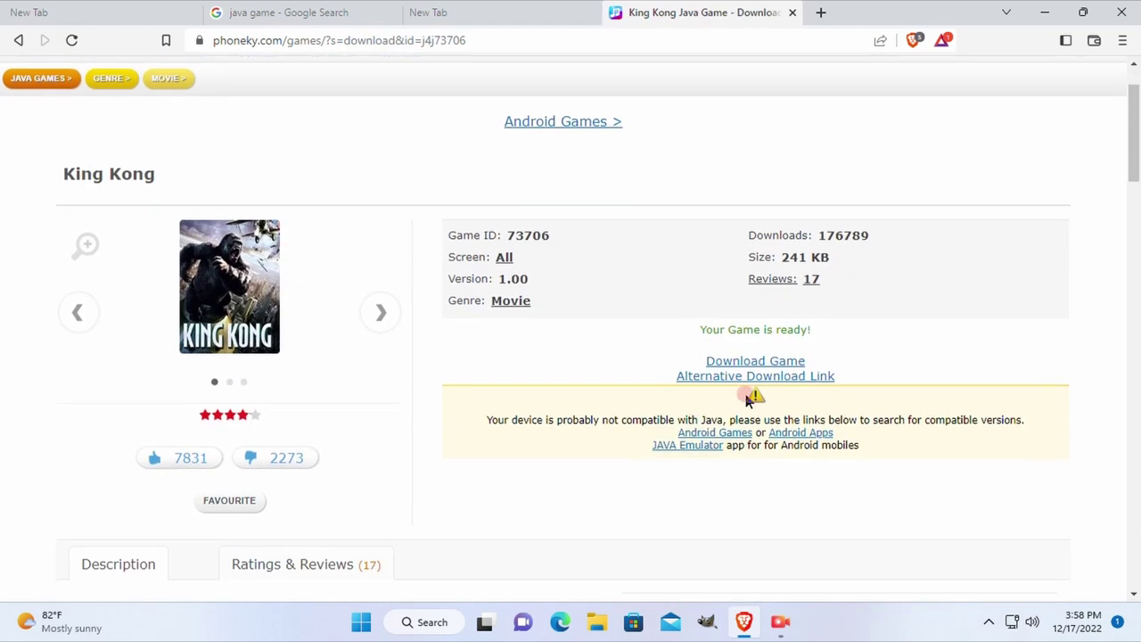
pyautogui.click(762, 362)
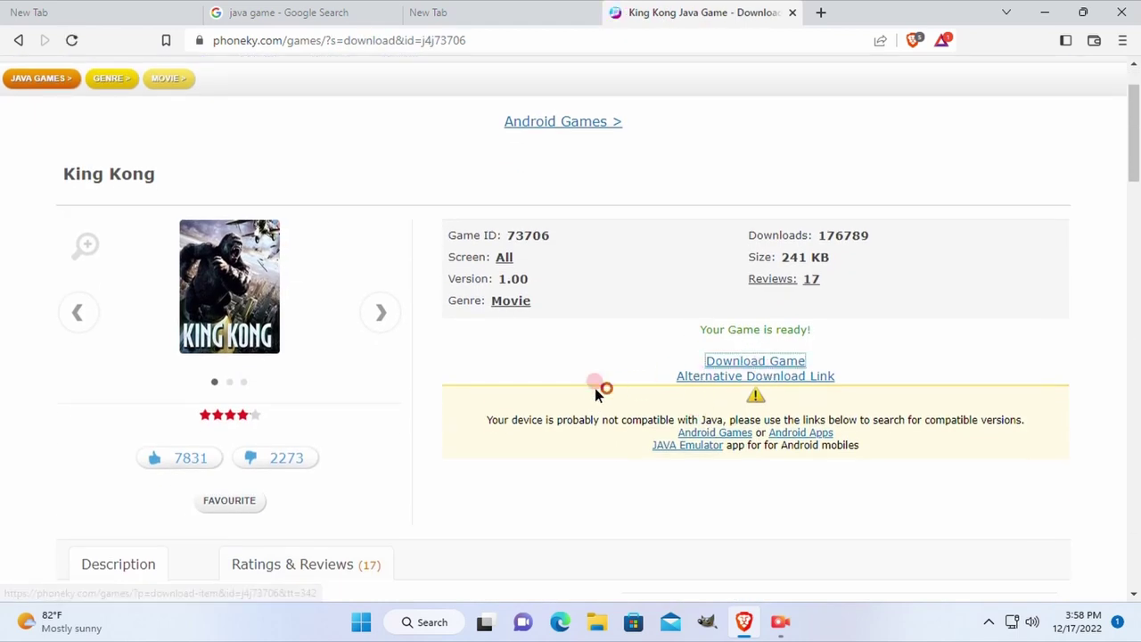
pyautogui.click(668, 515)
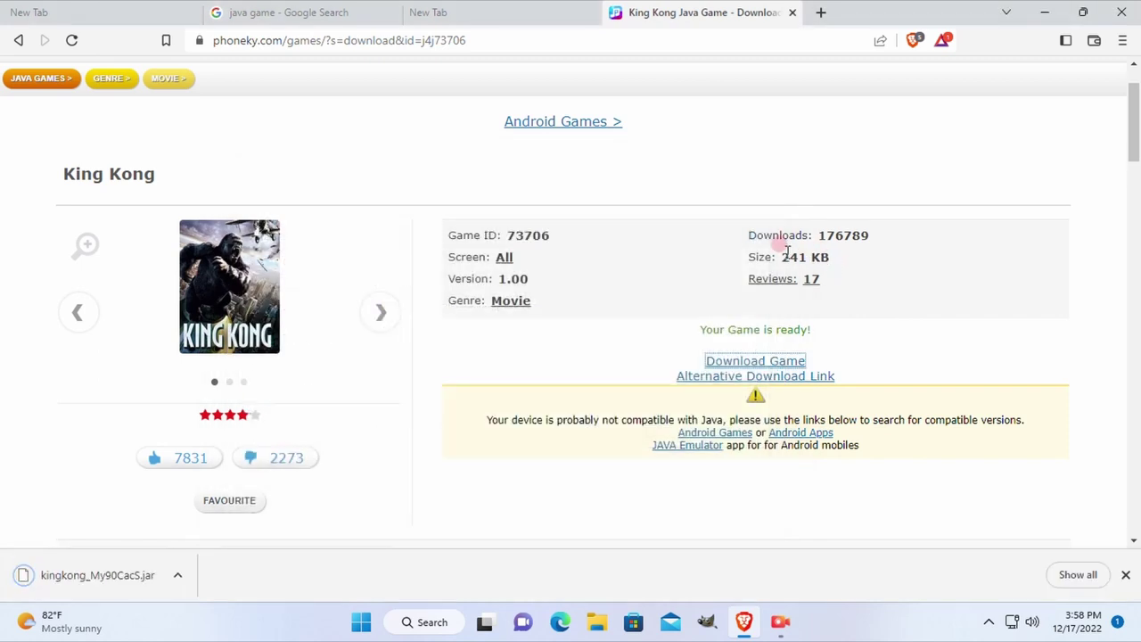
pyautogui.moveTo(768, 258); pyautogui.dragTo(825, 258)
pyautogui.click(745, 259)
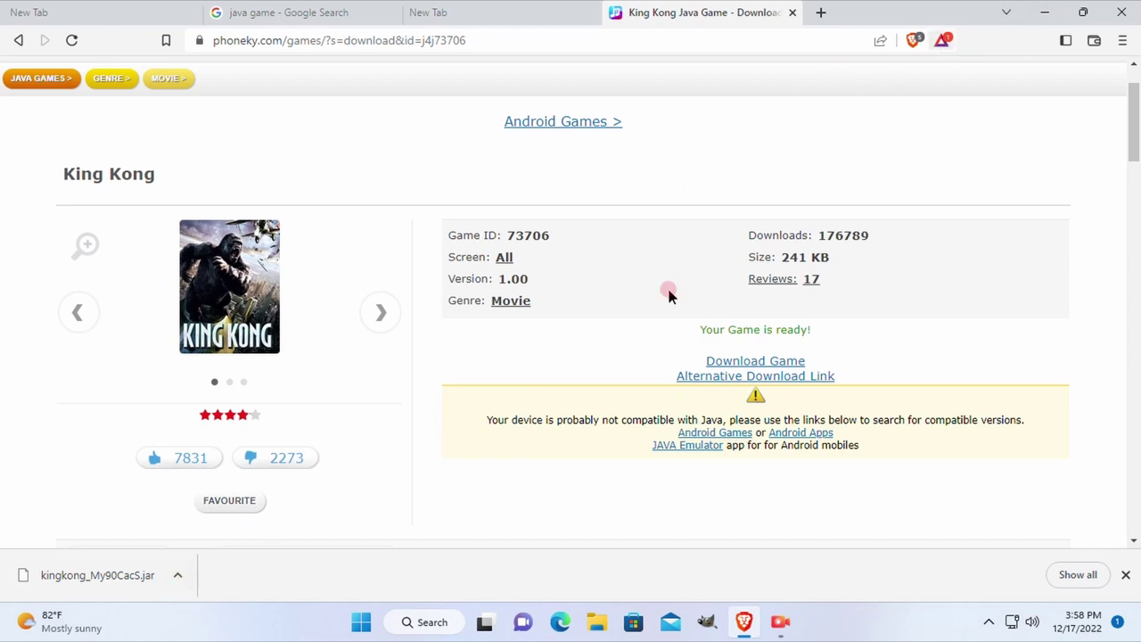
# Return to the desktop and extract the KEmulator archive into the proposed KEmulator folder there
pyautogui.click(1045, 8)
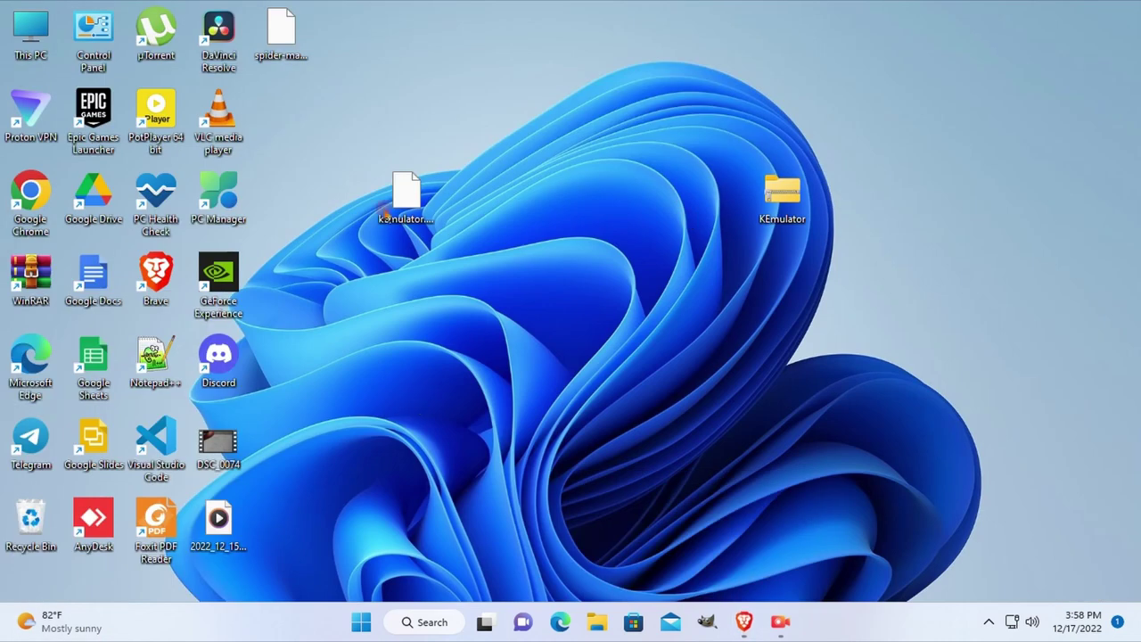
pyautogui.rightClick(781, 205)
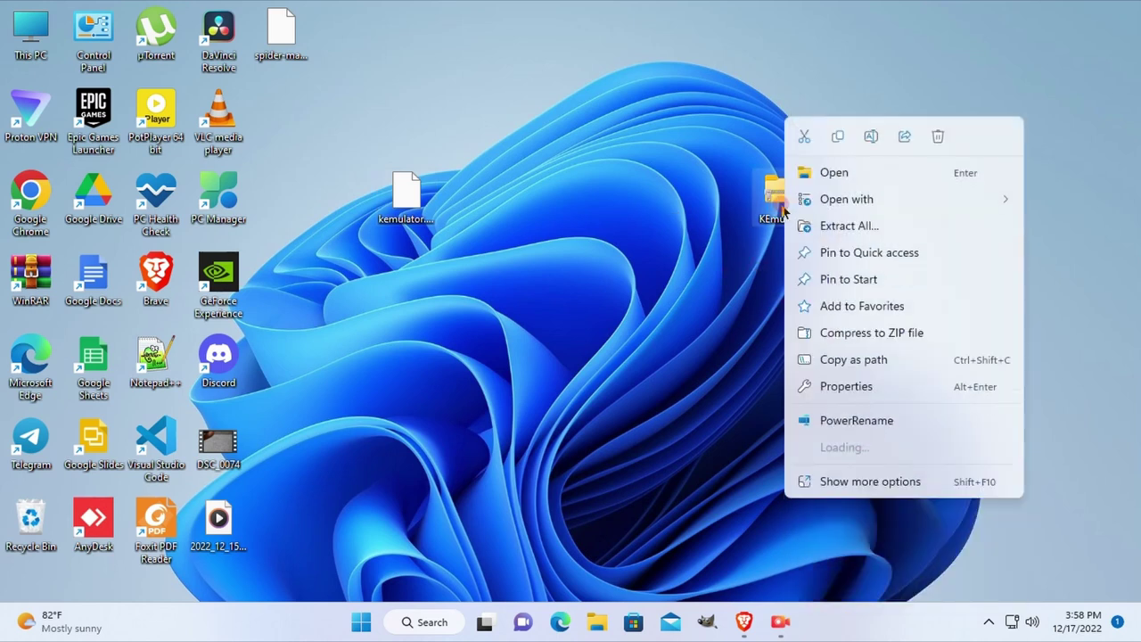
pyautogui.click(833, 225)
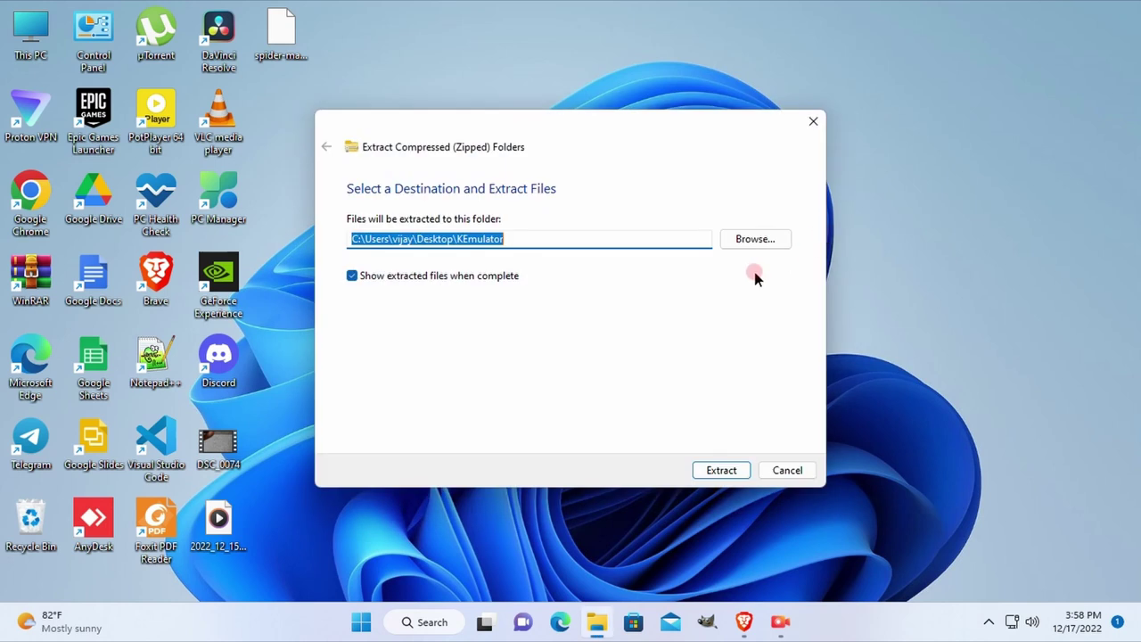
pyautogui.click(729, 468)
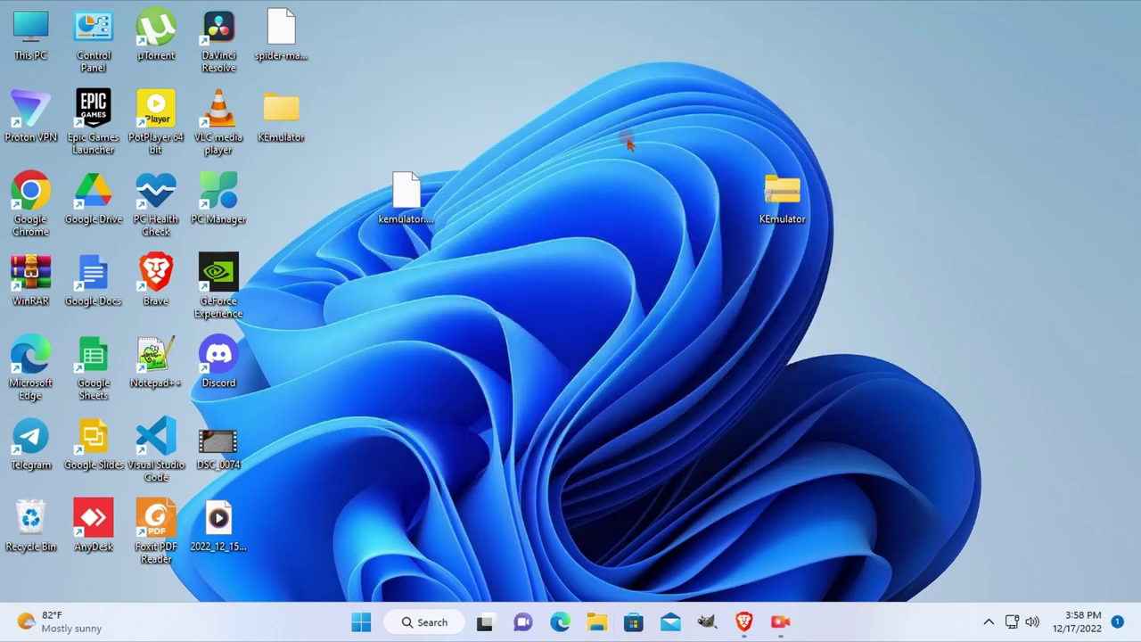
# Check the extracted KEmulator folder's contents and move the folder directly above the kemulator.cfg file on the desktop
pyautogui.doubleClick(303, 108)
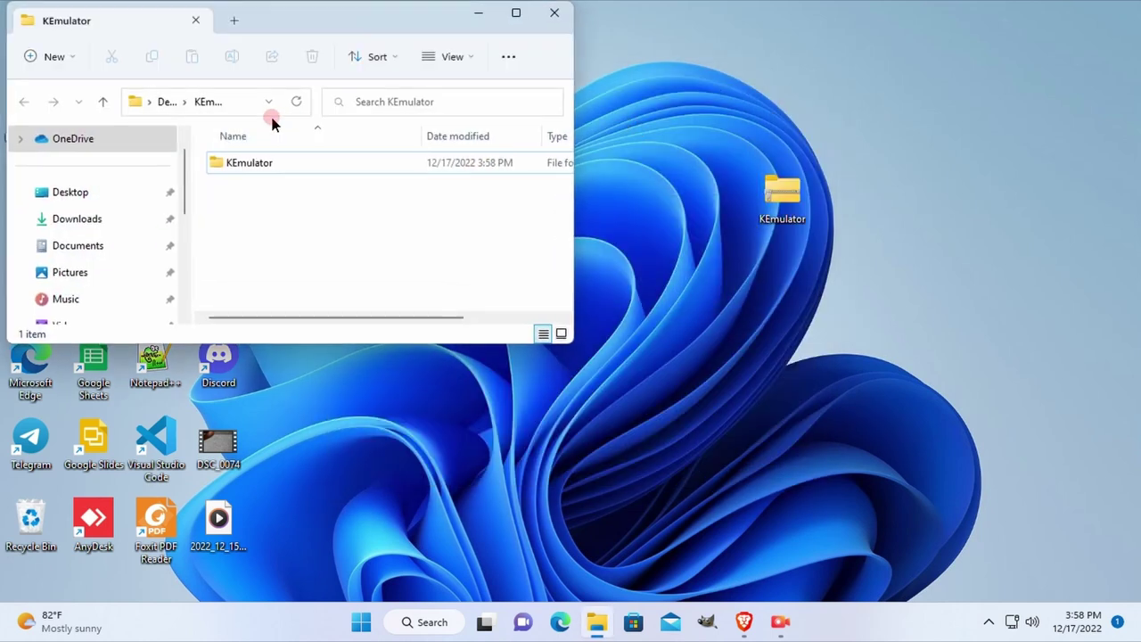
pyautogui.click(552, 15)
pyautogui.moveTo(288, 122); pyautogui.dragTo(413, 122)
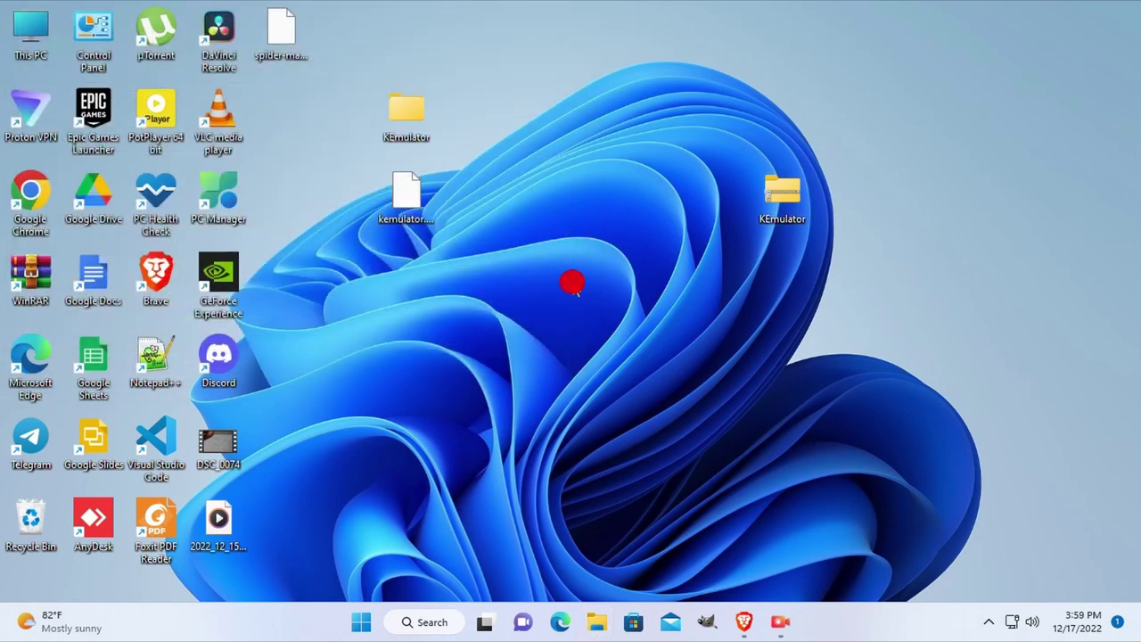
# Launch the KEmulator application from the inner KEmulator folder of the extracted files
pyautogui.doubleClick(407, 109)
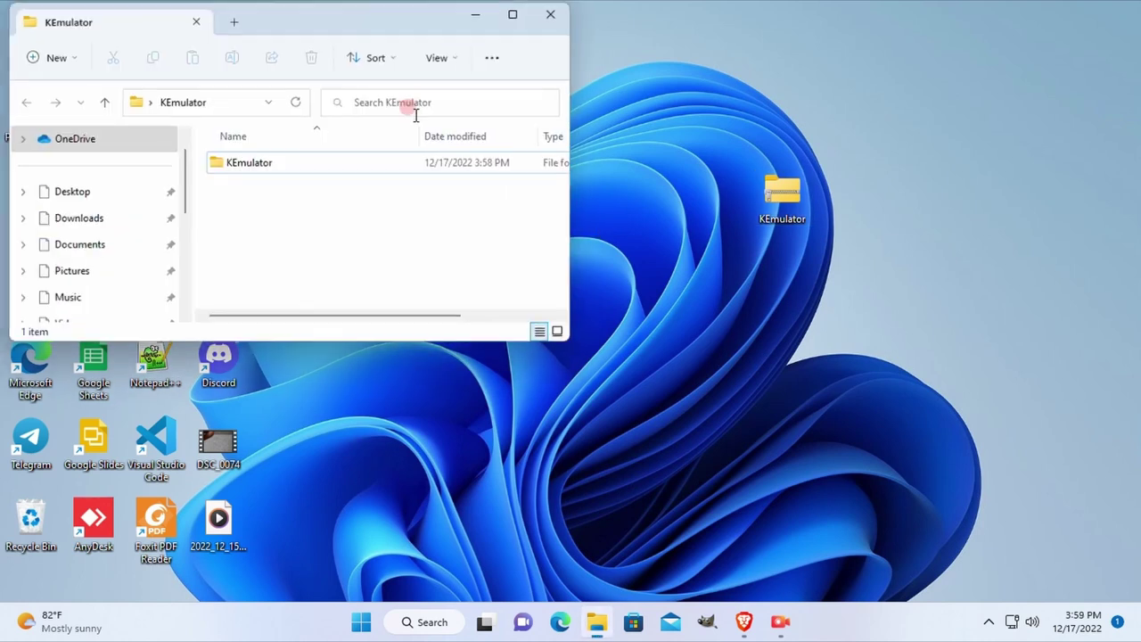
pyautogui.doubleClick(440, 166)
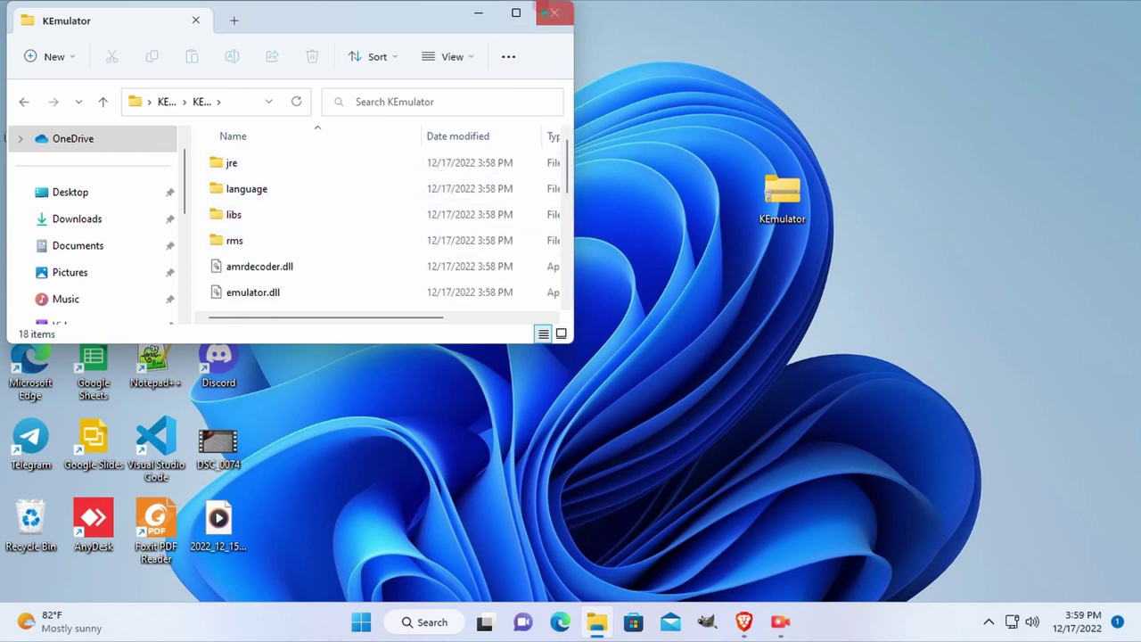
pyautogui.click(515, 12)
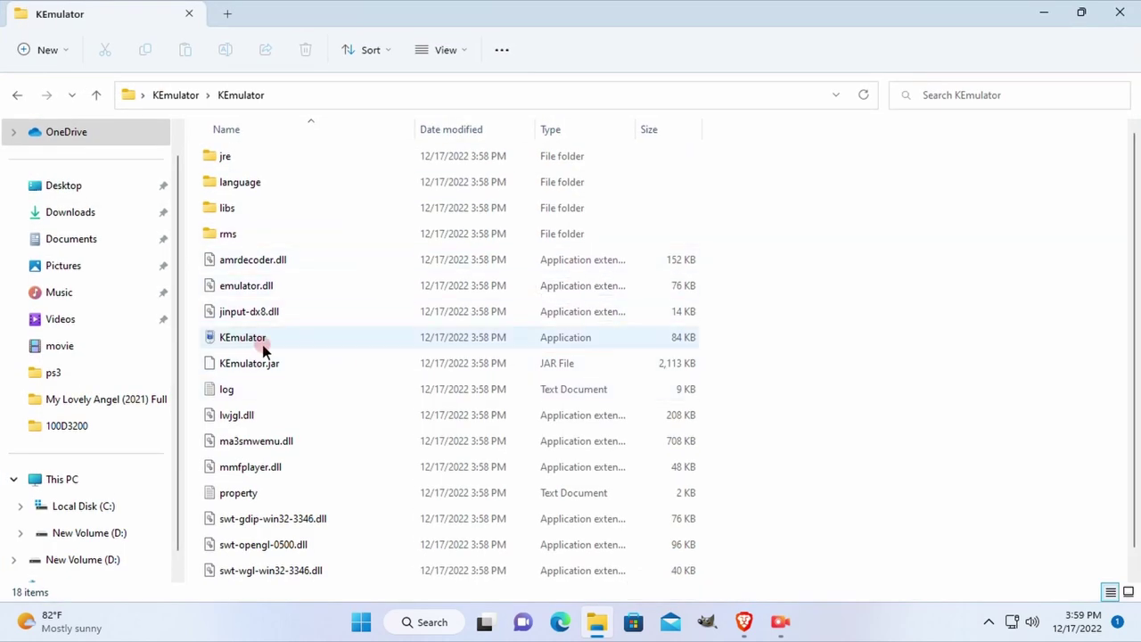
pyautogui.doubleClick(291, 342)
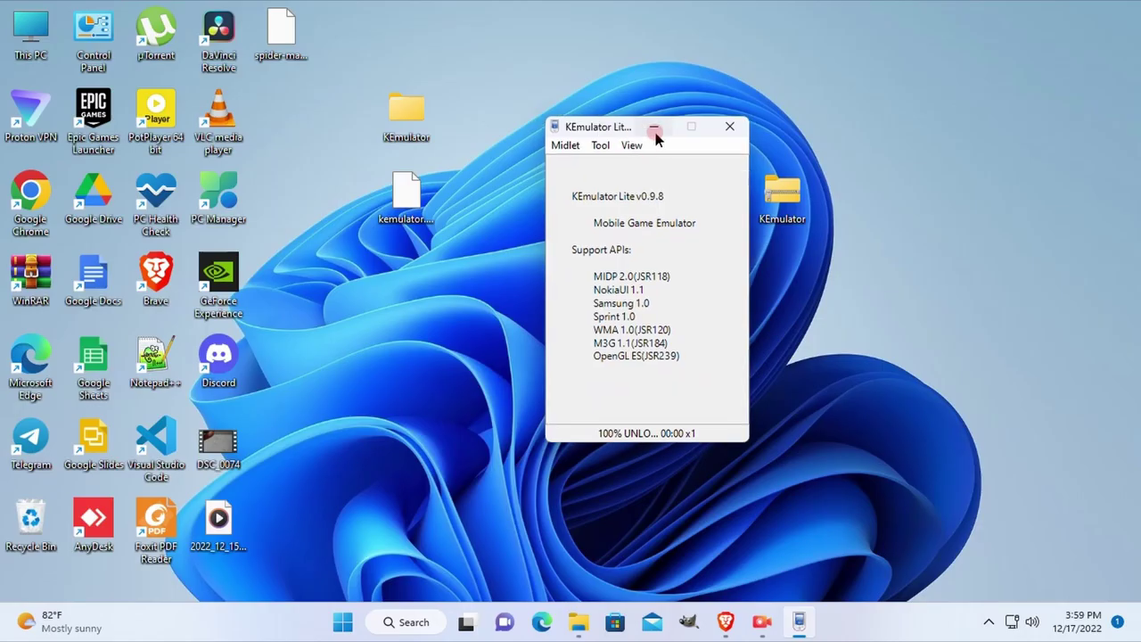
# Load kingkong_My90CacS.jar from the Downloads folder into the emulator and minimize the file window
pyautogui.click(586, 629)
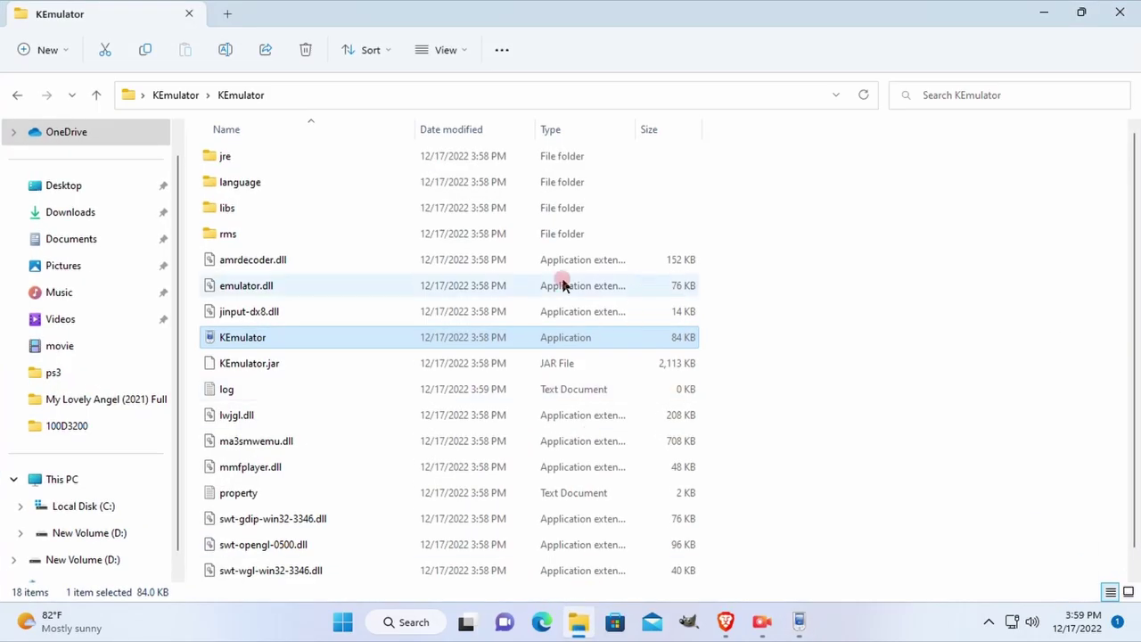
pyautogui.click(77, 234)
pyautogui.click(76, 212)
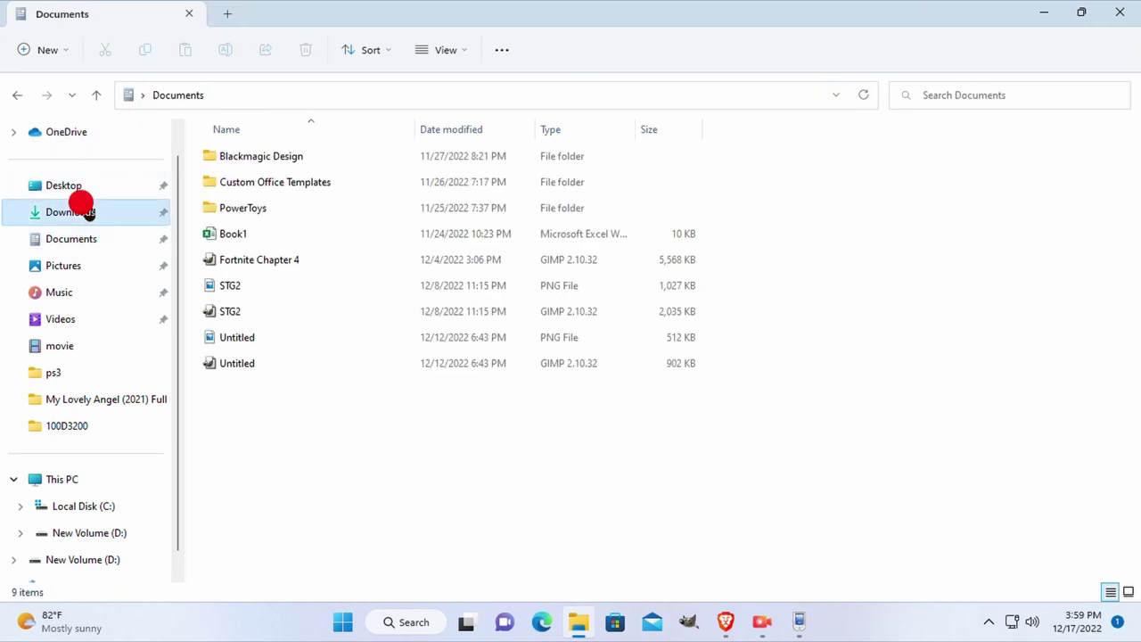
pyautogui.click(1036, 19)
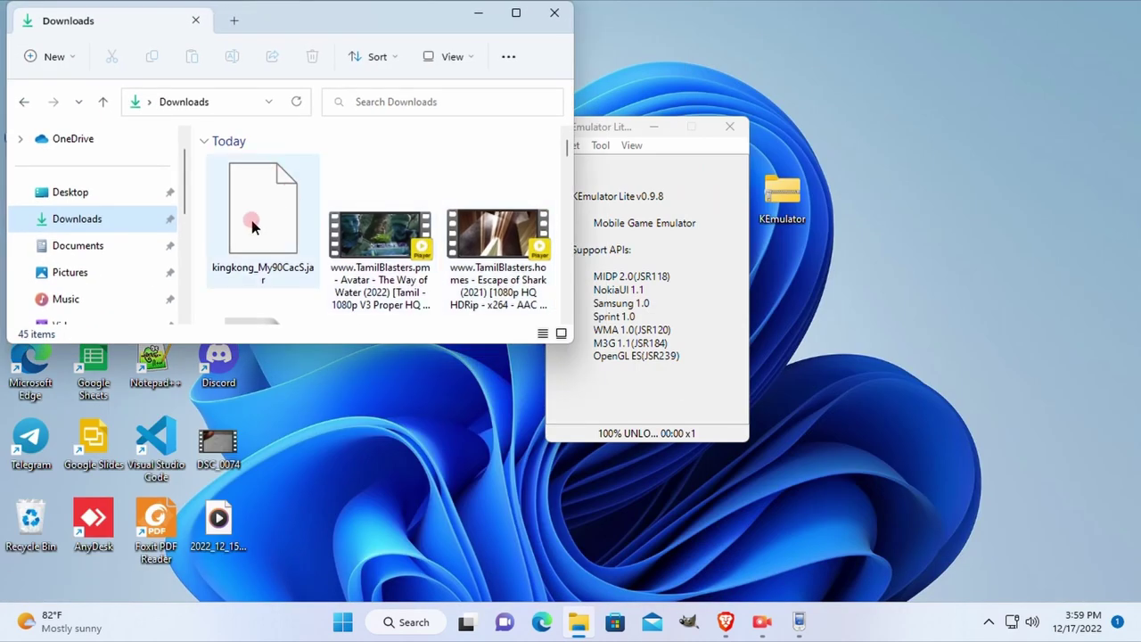
pyautogui.moveTo(252, 220); pyautogui.dragTo(631, 309)
pyautogui.click(487, 22)
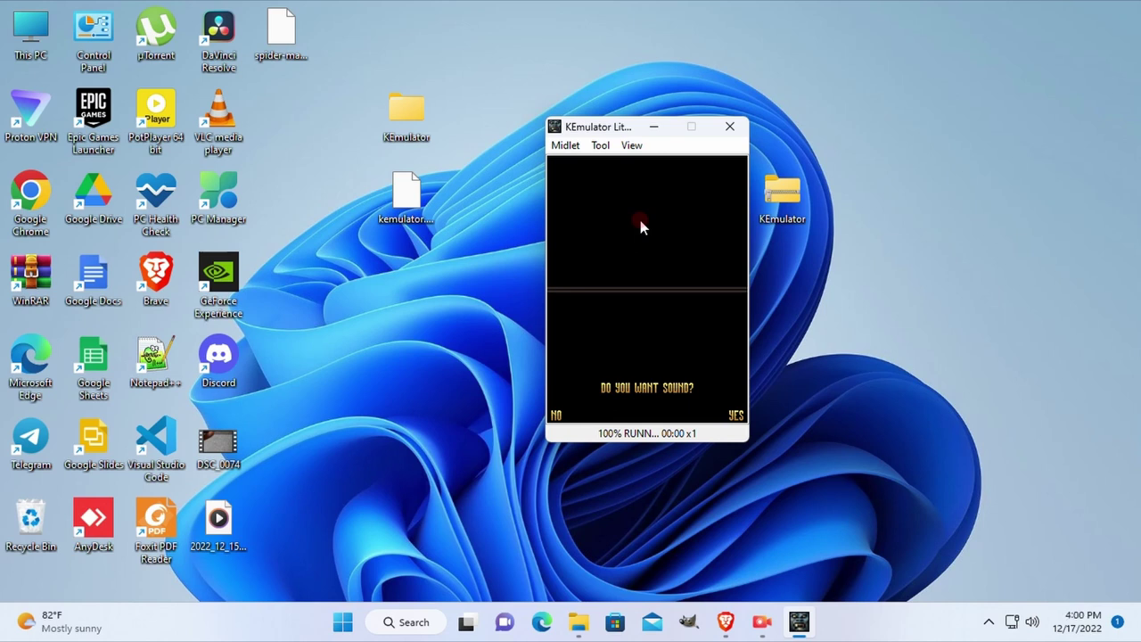
# Show the emulator's on-screen keypad with the game display enlarged to 150%, and reposition the emulator window on the desktop
pyautogui.click(631, 145)
pyautogui.click(688, 262)
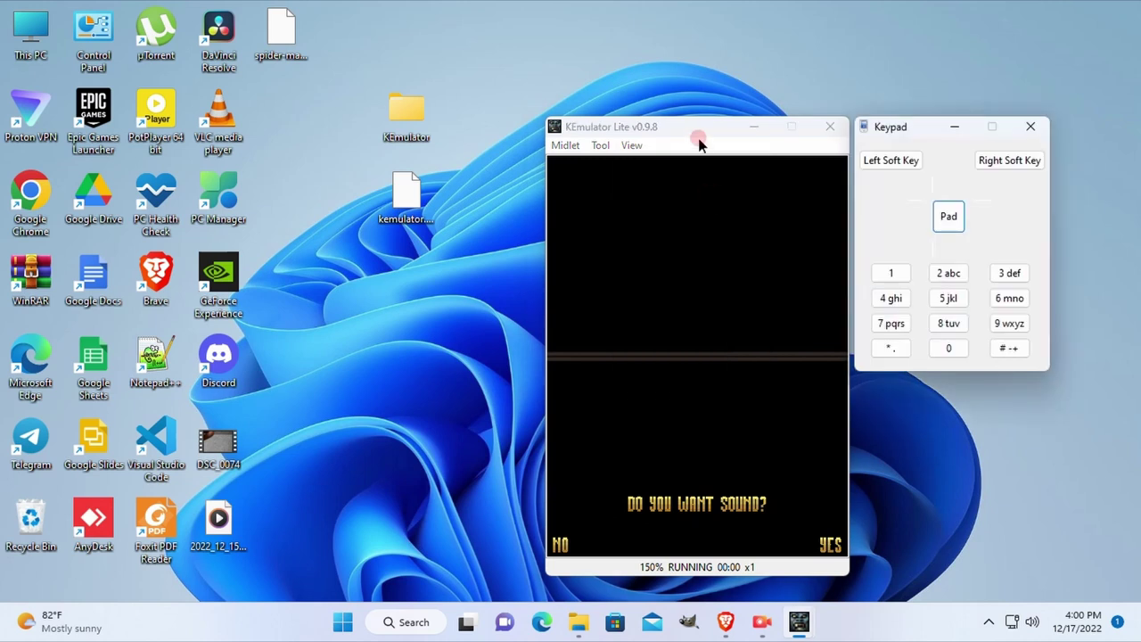
pyautogui.moveTo(700, 144); pyautogui.dragTo(612, 120)
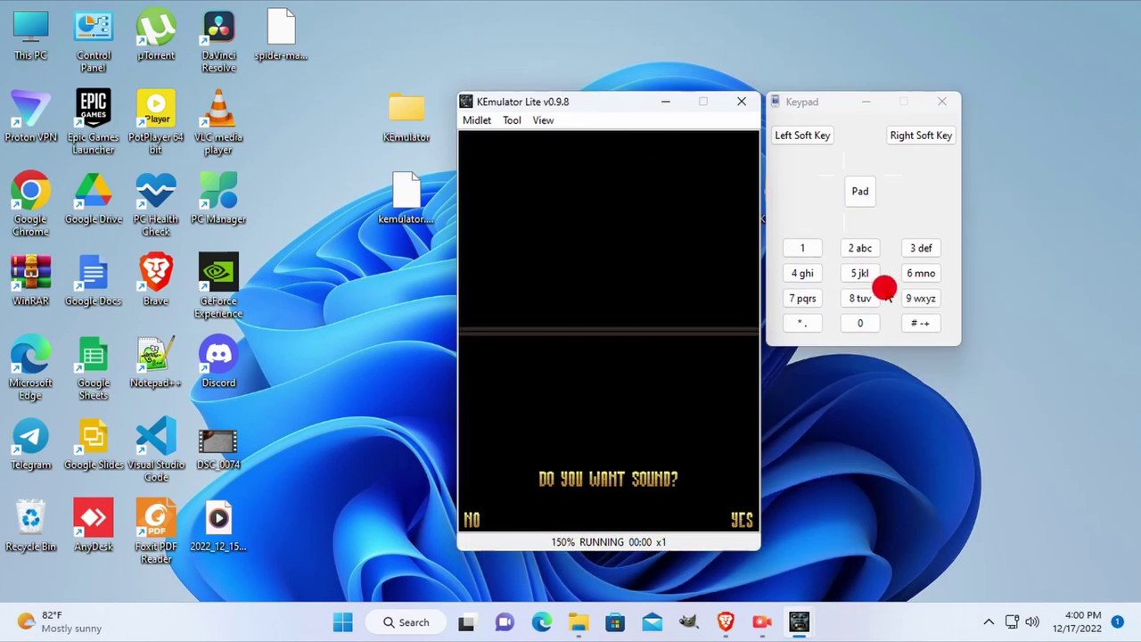
# Start a new King Kong game with sound enabled, skipping the introduction of Level 1, Skull Island
pyautogui.click(923, 138)
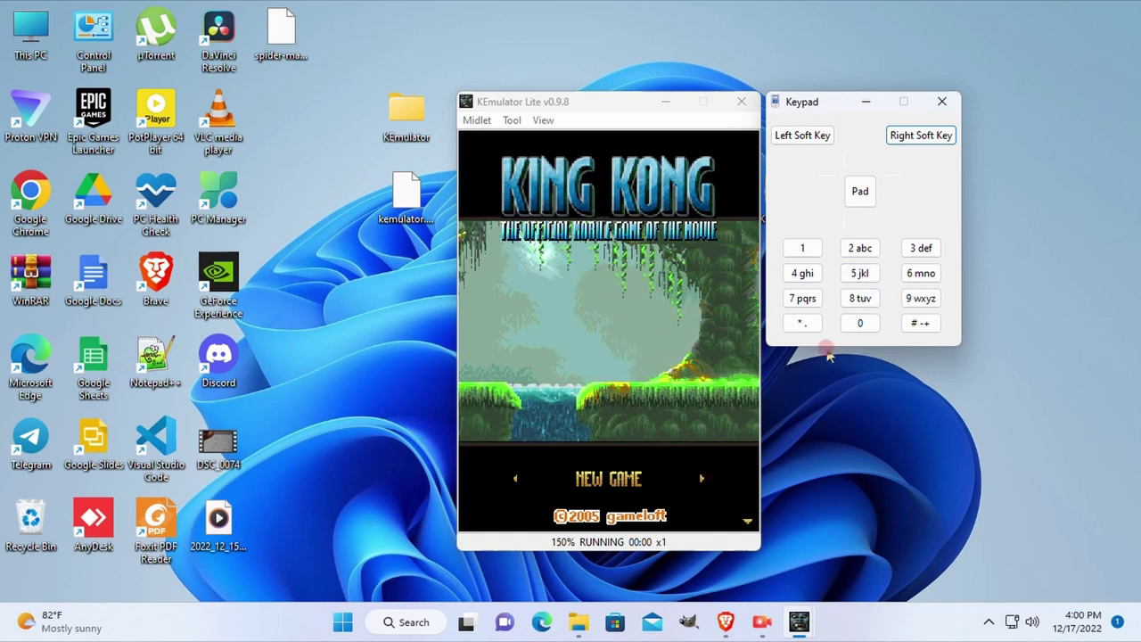
pyautogui.click(860, 193)
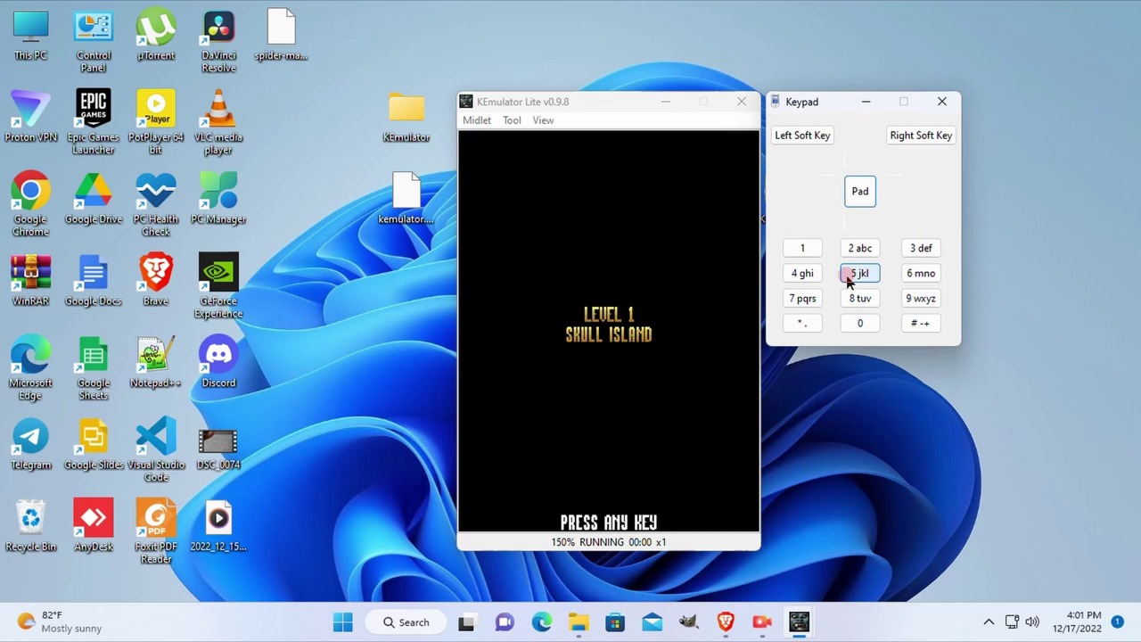
pyautogui.click(859, 290)
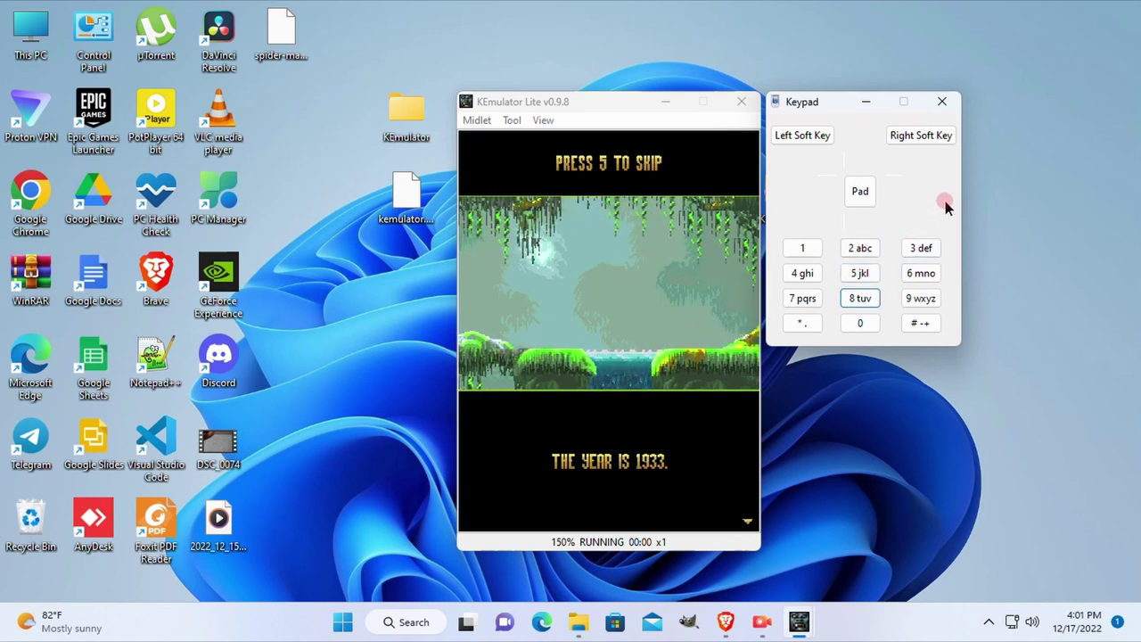
pyautogui.click(863, 273)
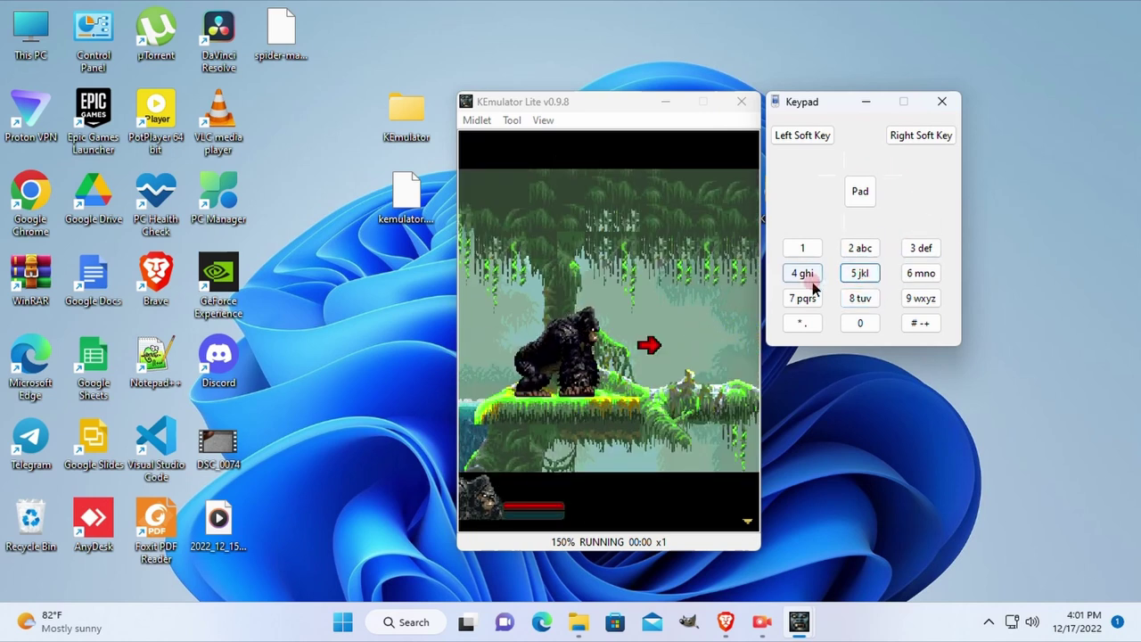
# Walk Kong right, jump over the water gap, and attack the first dinosaur until it is defeated
pyautogui.click(927, 274)
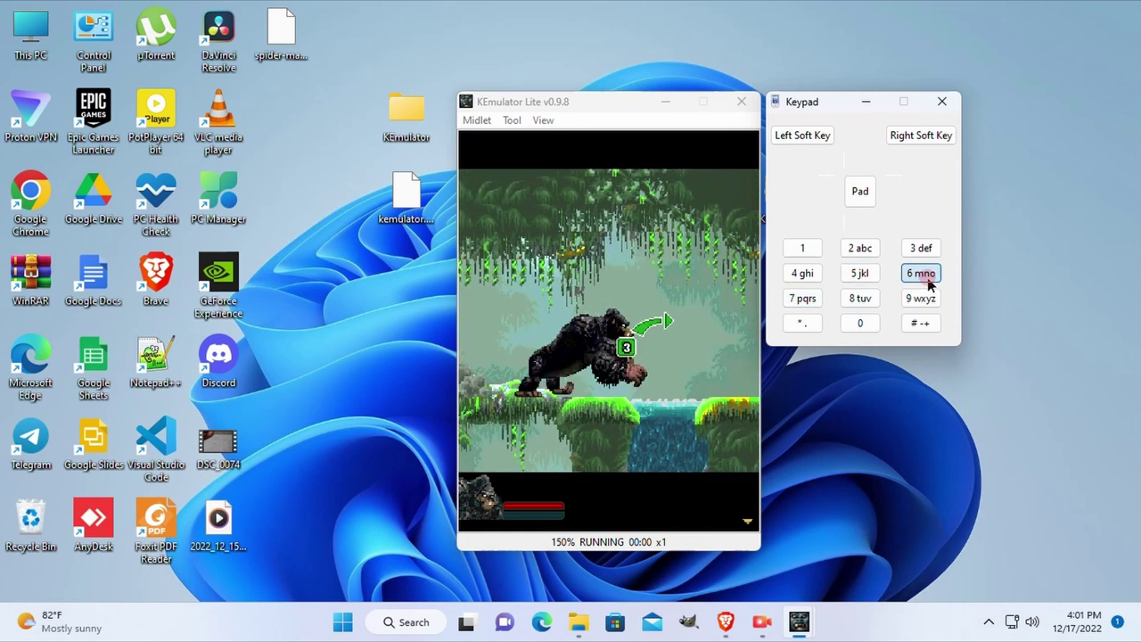
pyautogui.click(909, 248)
pyautogui.click(919, 249)
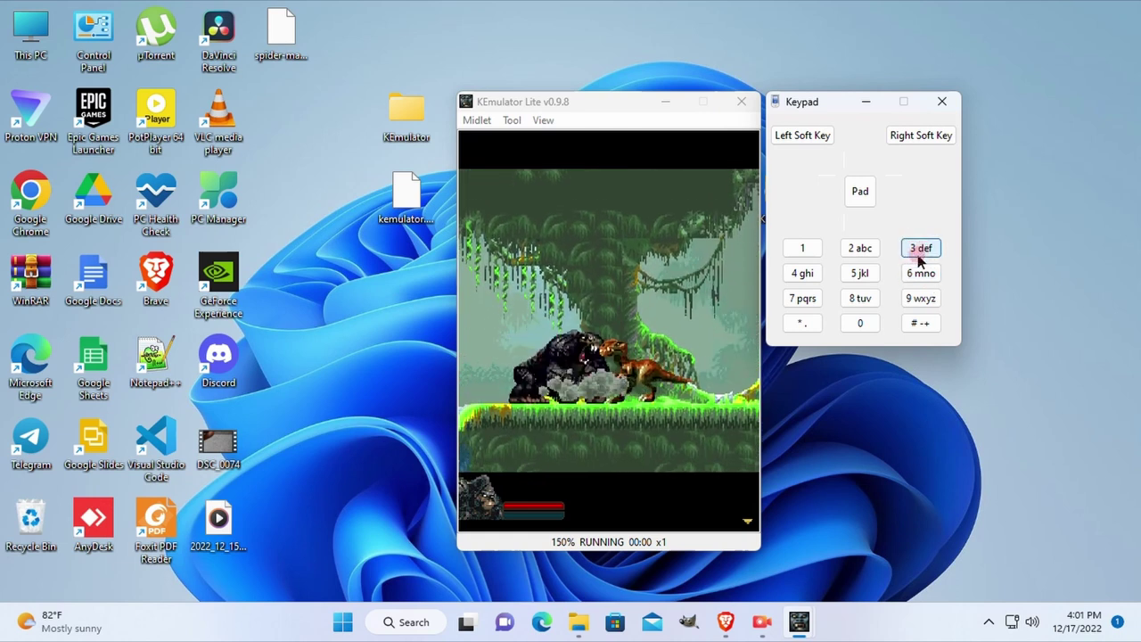
pyautogui.click(865, 272)
pyautogui.click(865, 272)
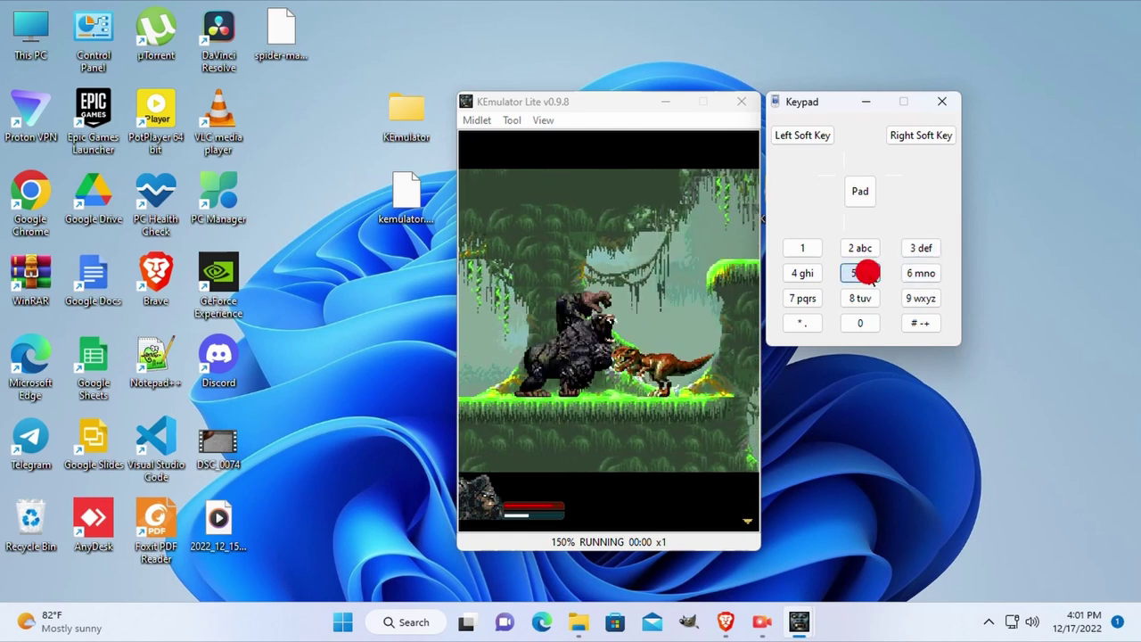
pyautogui.click(865, 274)
pyautogui.click(866, 274)
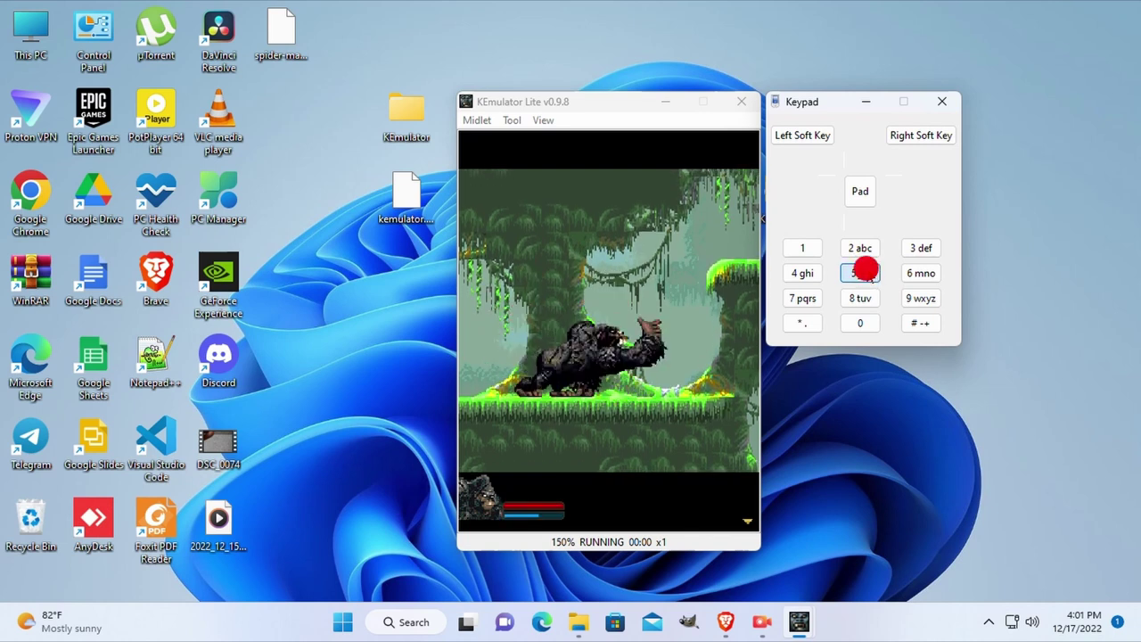
# Move Kong over the raised ledge to the yellow vine wall and climb down to the dinosaur on the jungle floor
pyautogui.click(933, 250)
pyautogui.click(925, 276)
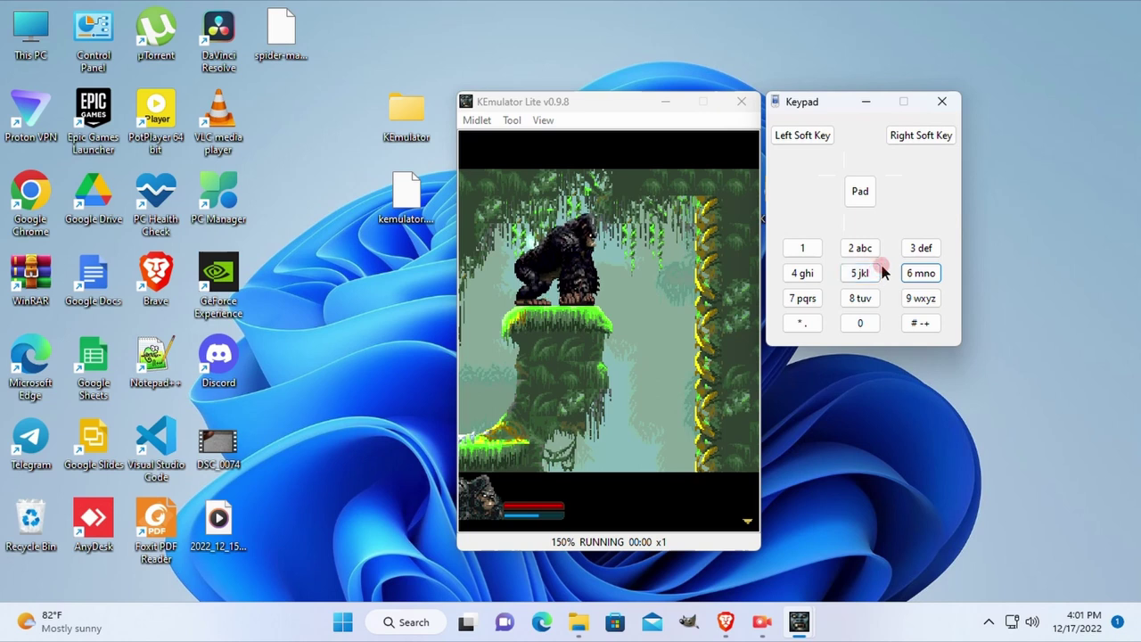
pyautogui.click(920, 273)
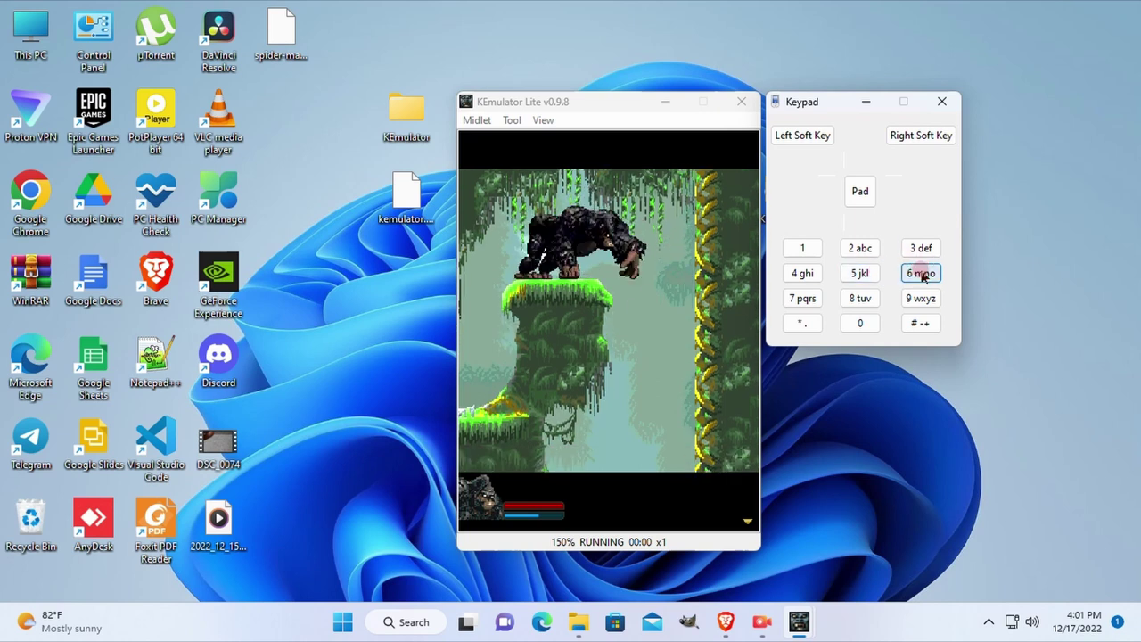
pyautogui.click(921, 265)
pyautogui.click(859, 296)
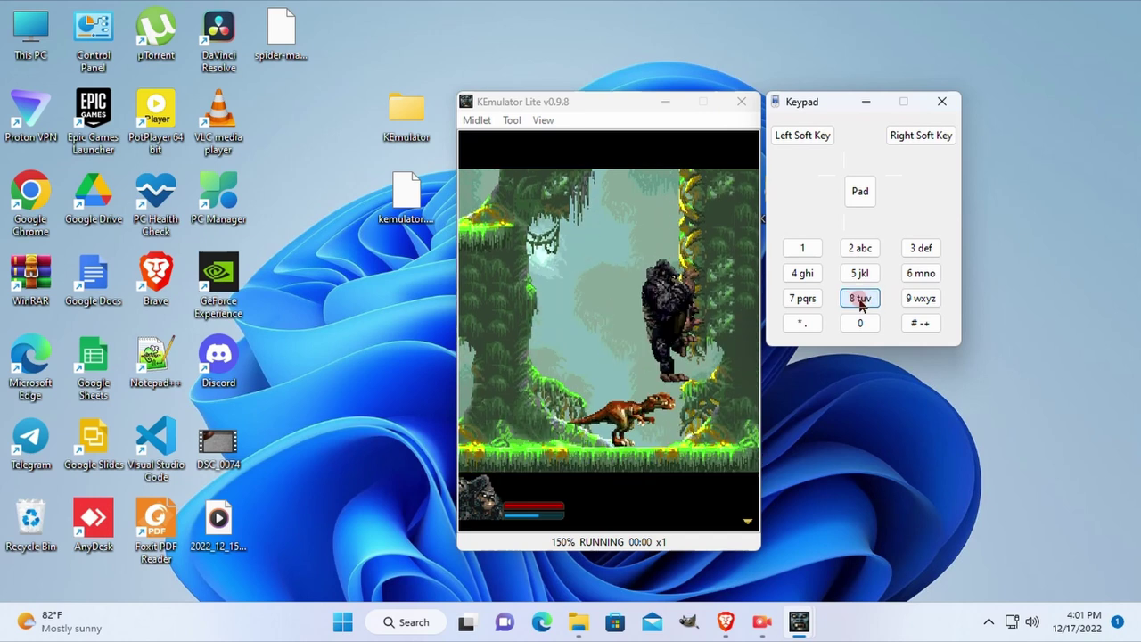
pyautogui.click(862, 297)
pyautogui.click(860, 256)
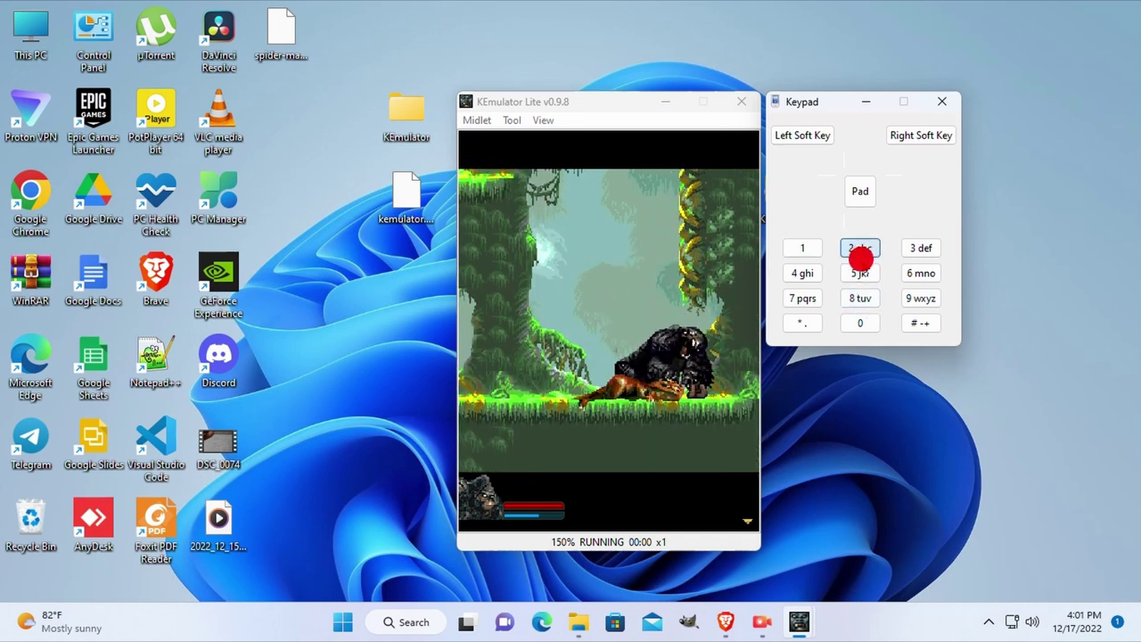
# Attack the dinosaur at the foot of the vine wall repeatedly until it is finished off
pyautogui.click(861, 274)
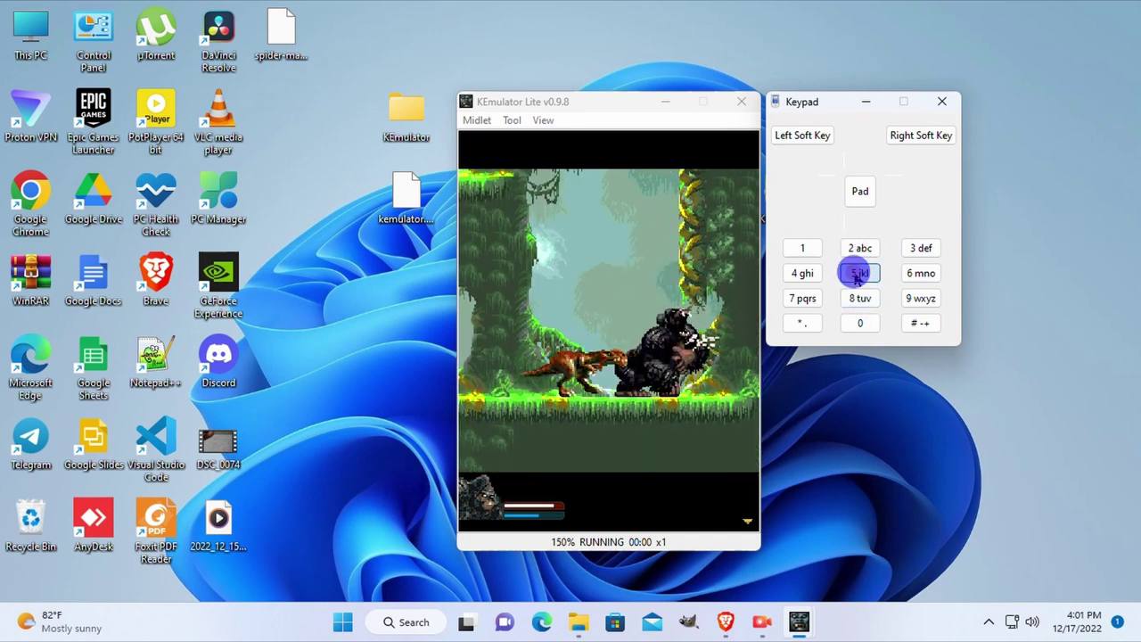
pyautogui.click(844, 277)
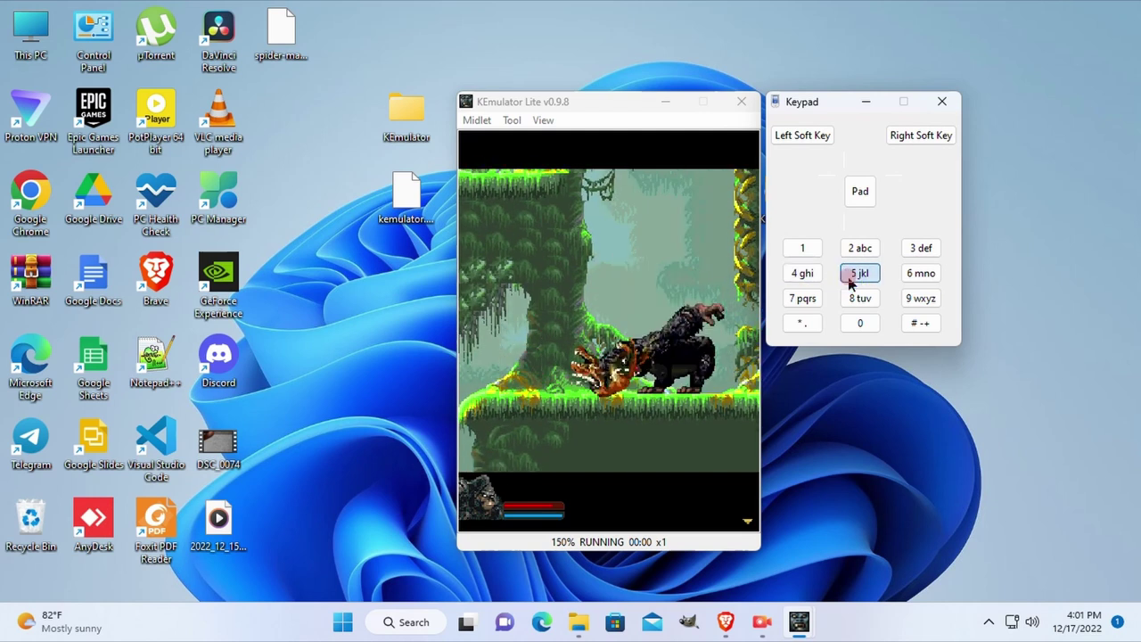
pyautogui.click(852, 278)
pyautogui.click(848, 279)
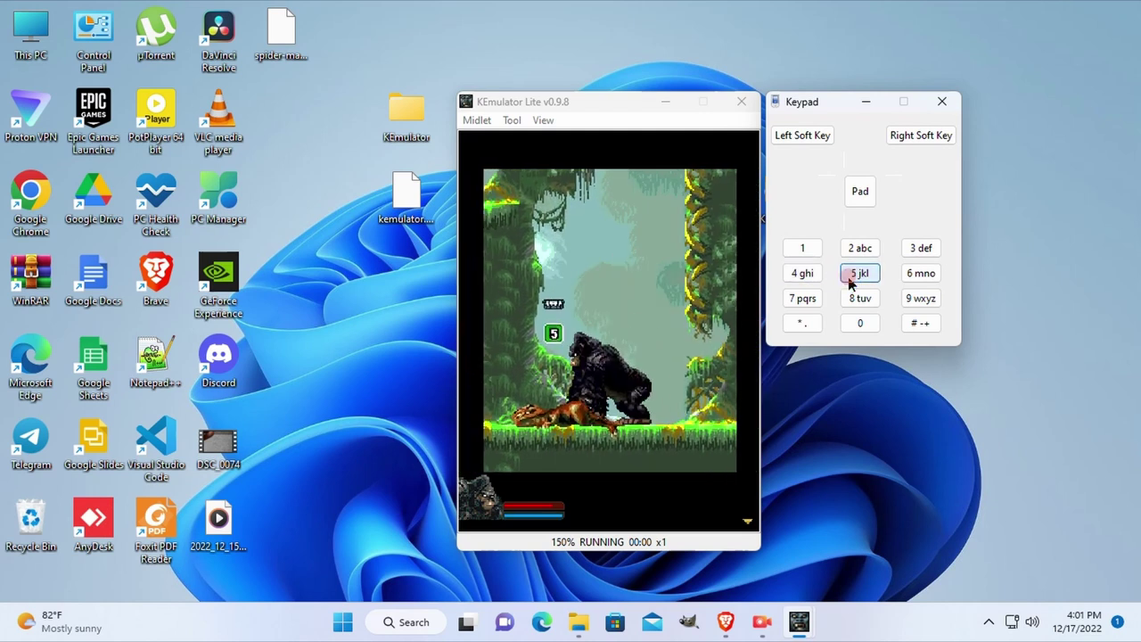
pyautogui.click(849, 279)
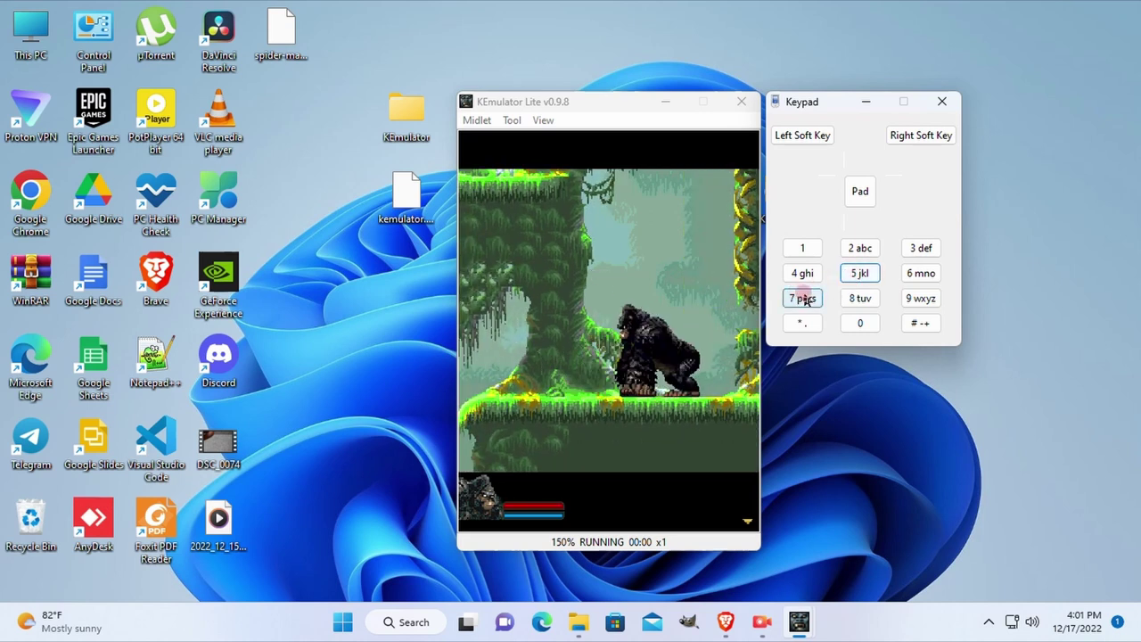
# Lead Kong left along the jungle ledges and leap up-left onto the hanging vine net
pyautogui.click(799, 263)
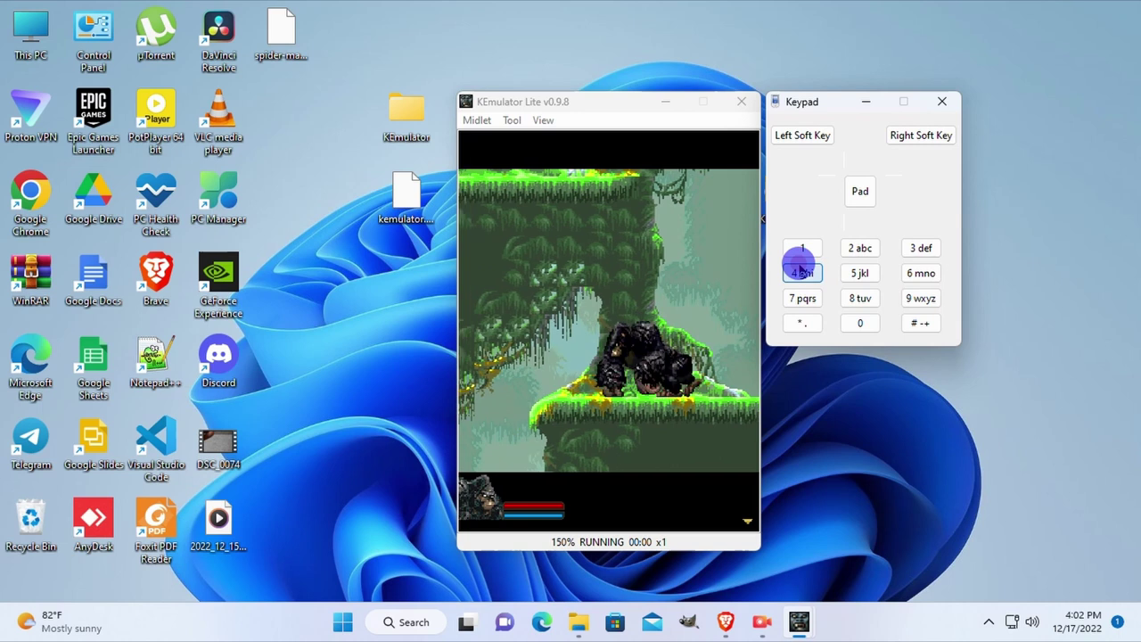
pyautogui.click(800, 270)
pyautogui.click(800, 271)
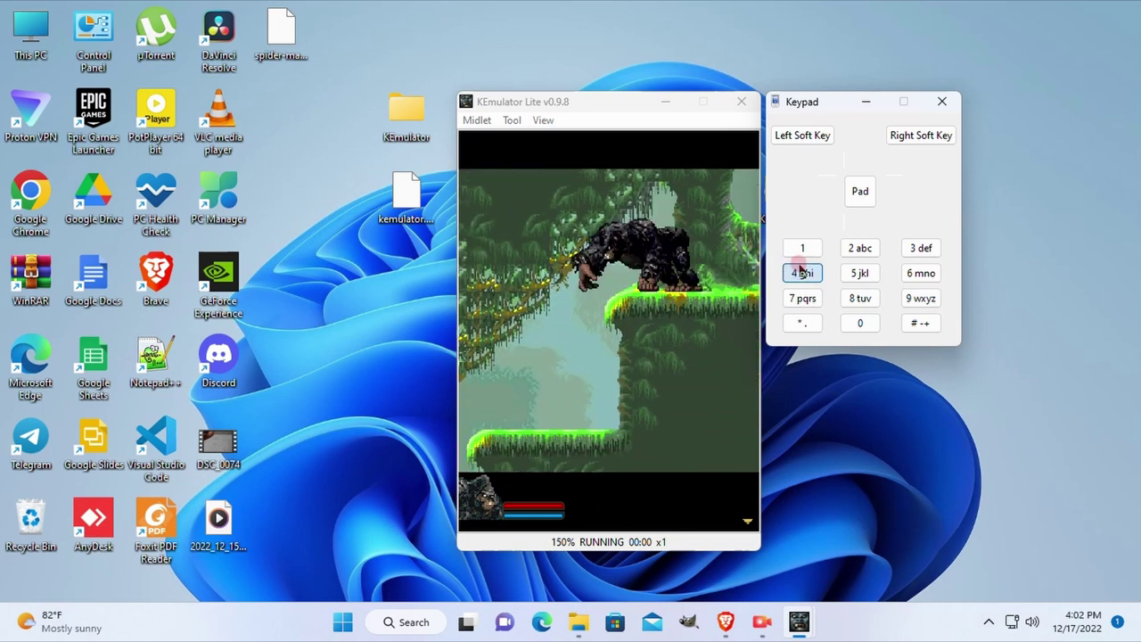
pyautogui.click(796, 253)
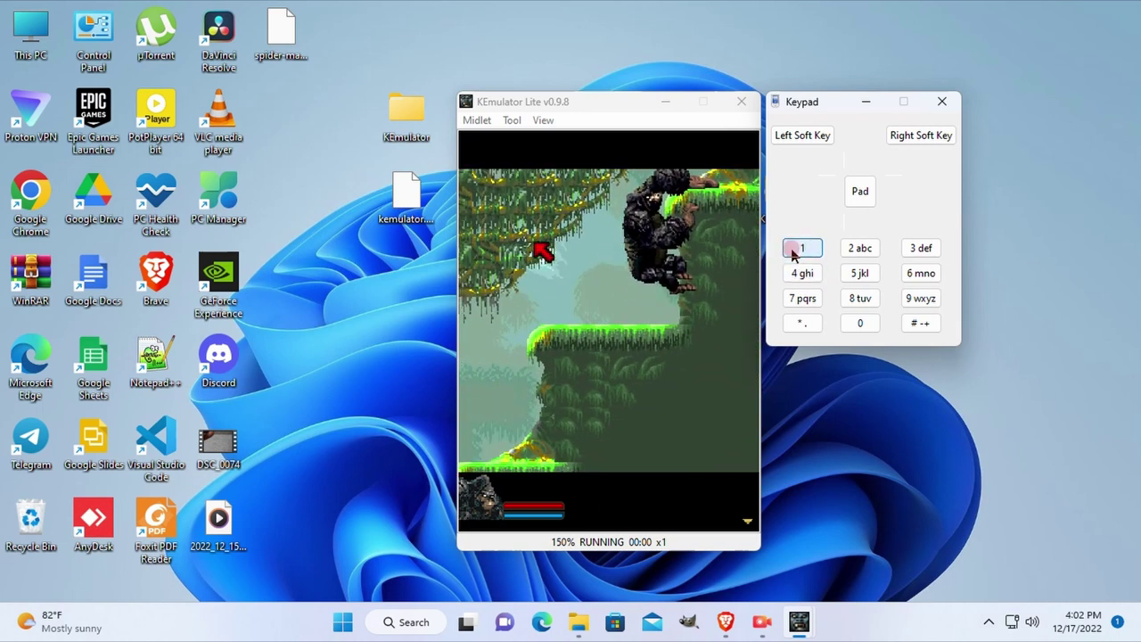
pyautogui.click(793, 255)
pyautogui.click(792, 255)
pyautogui.click(792, 255)
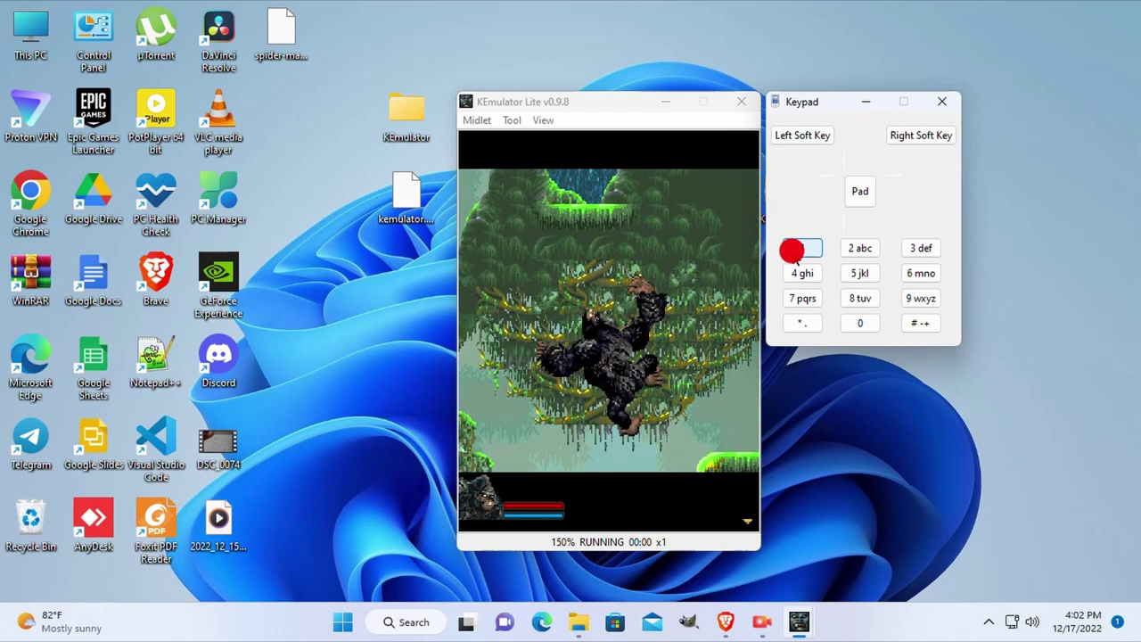
# Move Kong off the hanging vine net and down the ledges to the lower platform on its left
pyautogui.click(793, 255)
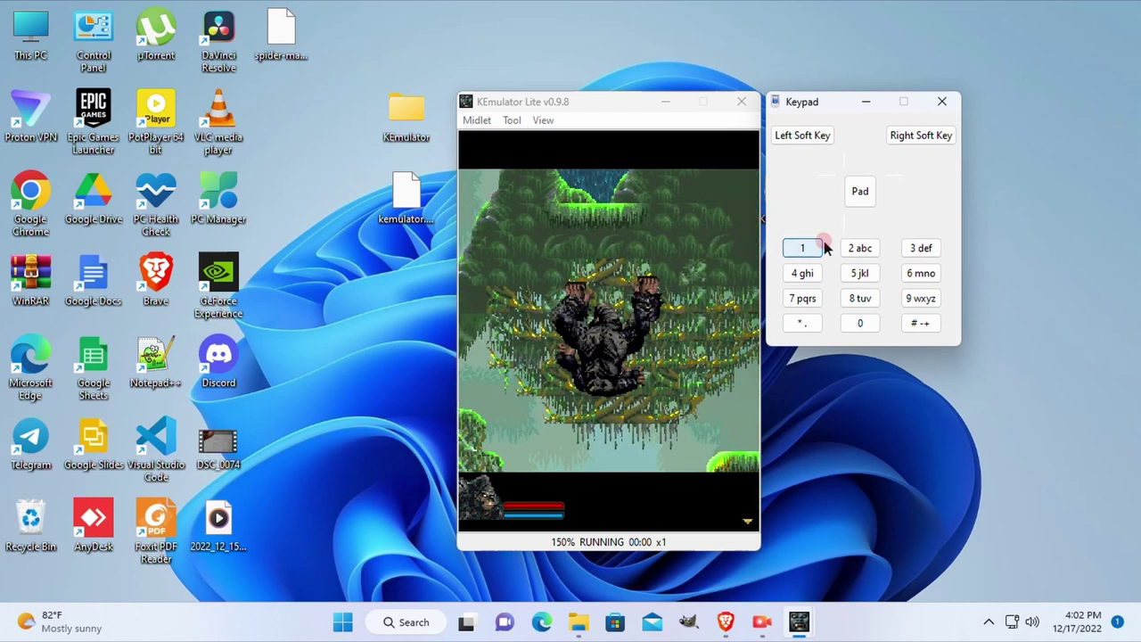
pyautogui.click(855, 250)
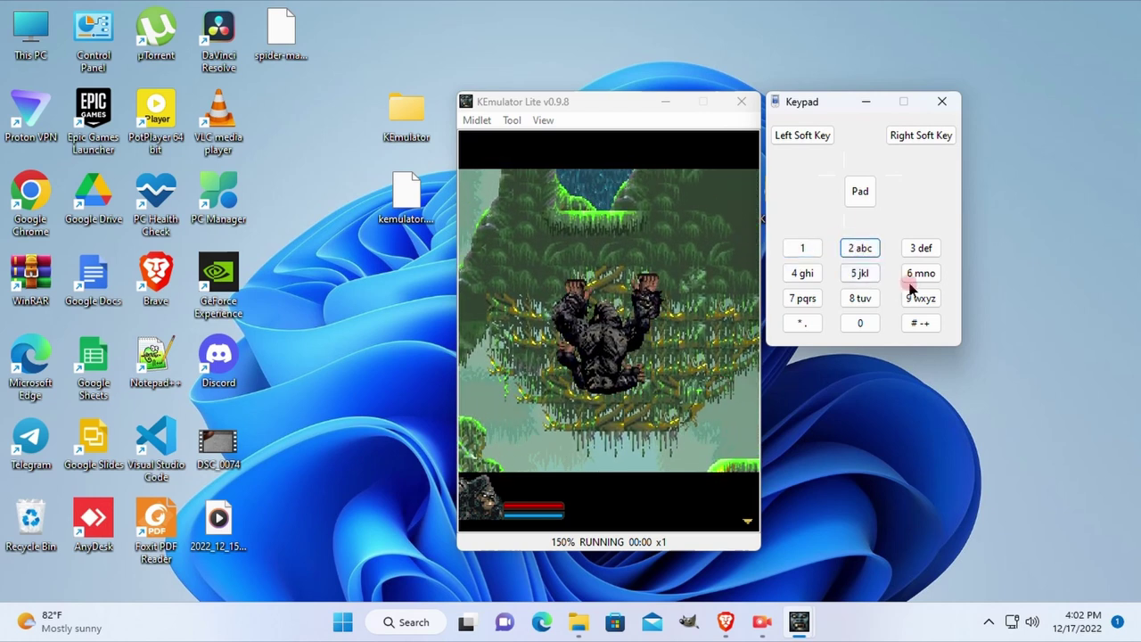
pyautogui.click(879, 300)
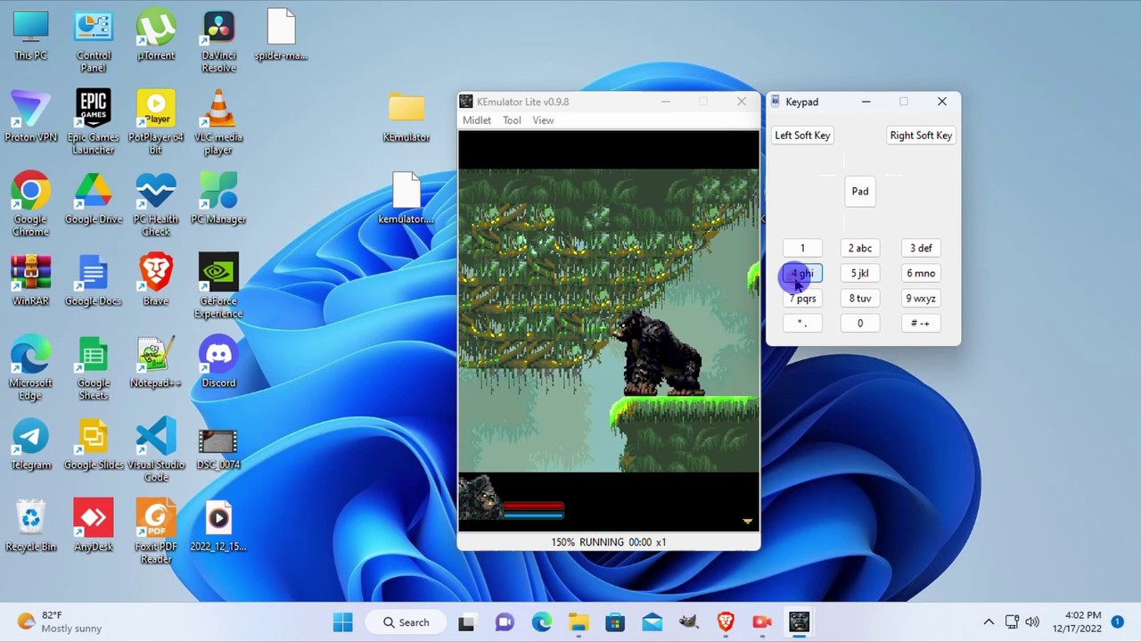
pyautogui.click(794, 299)
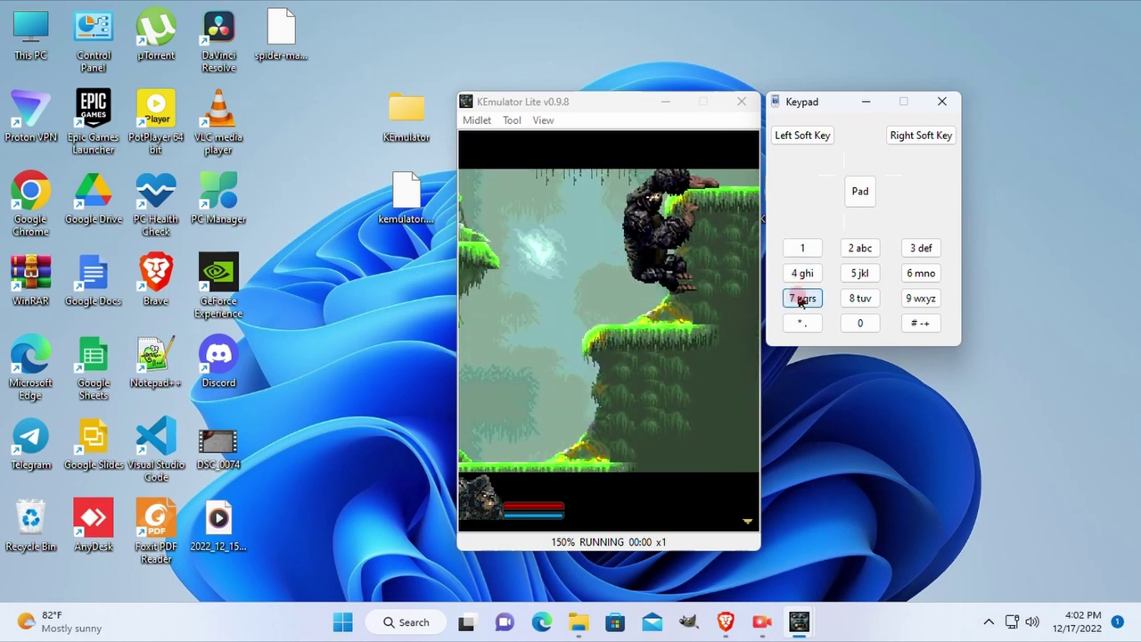
pyautogui.click(794, 276)
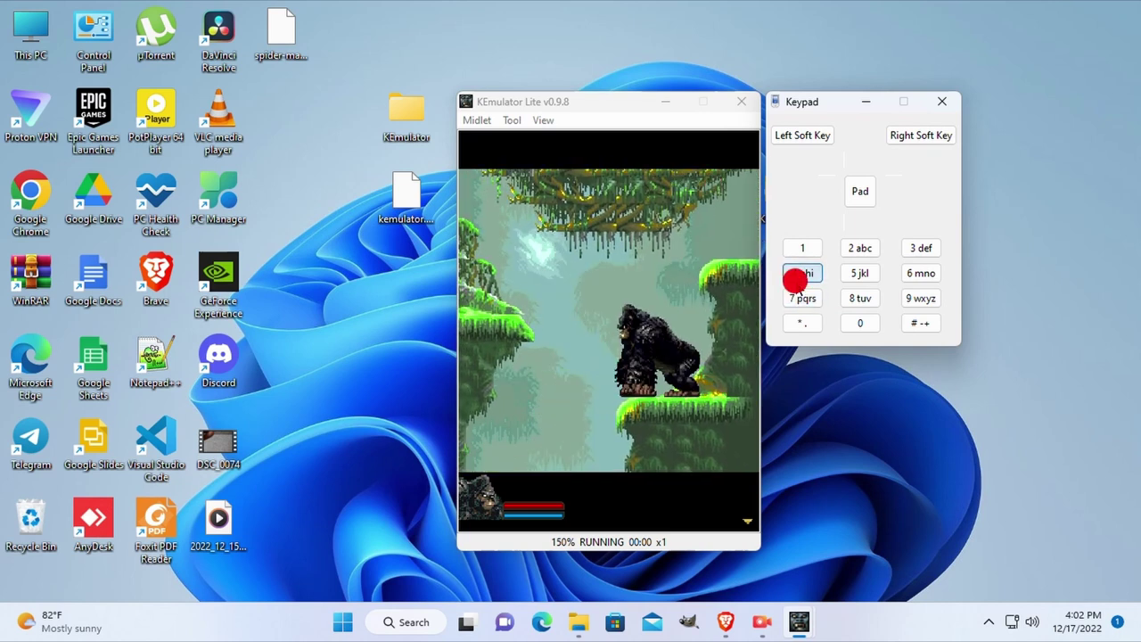
# Leap Kong up-left across the gap and climb the yellow vine wall to reach the waterfall area
pyautogui.click(794, 250)
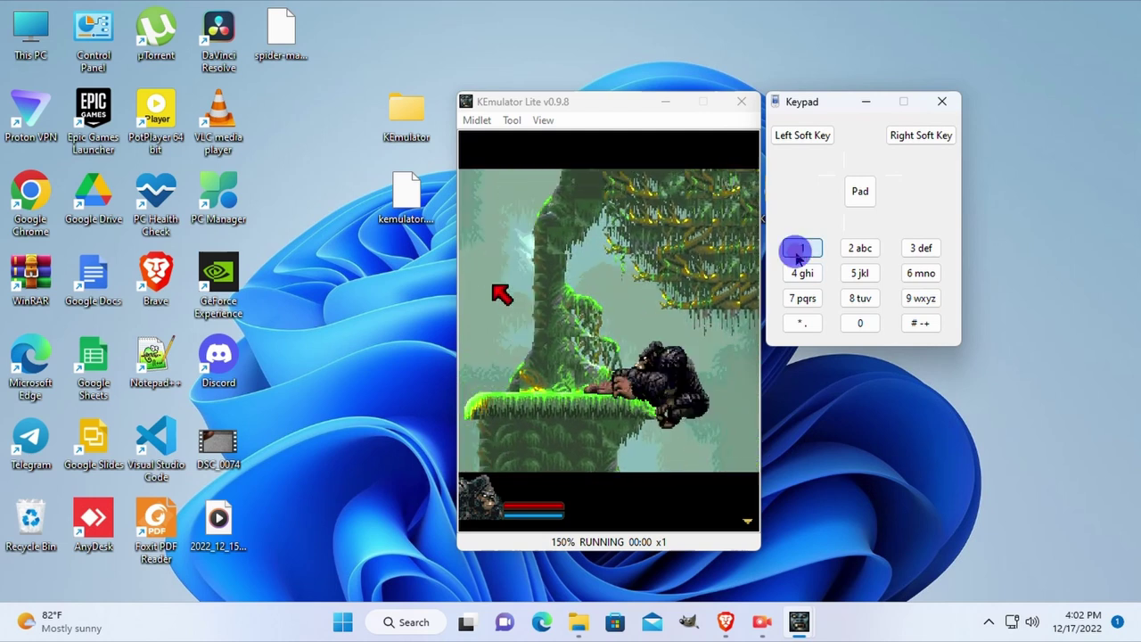
pyautogui.click(794, 252)
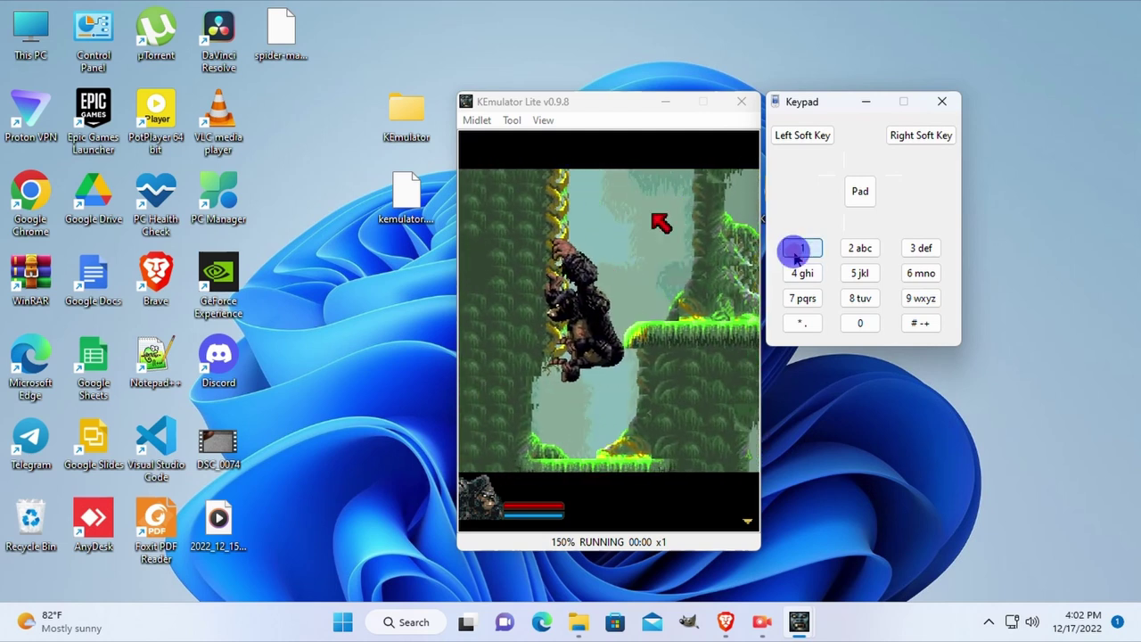
pyautogui.click(820, 236)
pyautogui.click(847, 245)
pyautogui.click(840, 247)
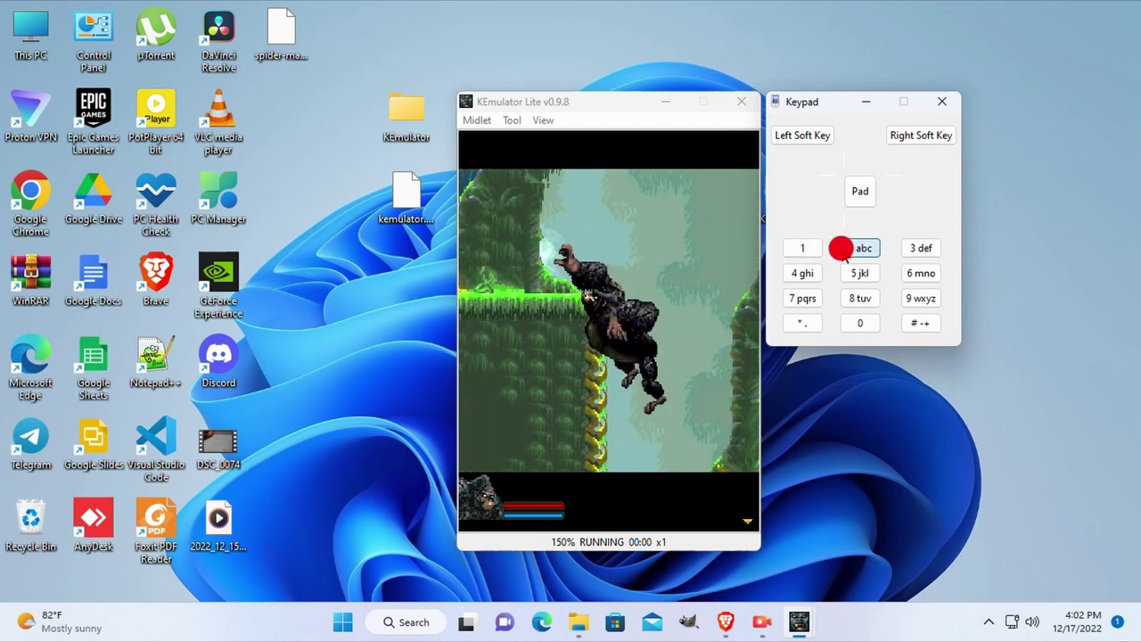
pyautogui.click(802, 297)
# Attack the dinosaur in front of the waterfall repeatedly to complete the level
pyautogui.click(856, 267)
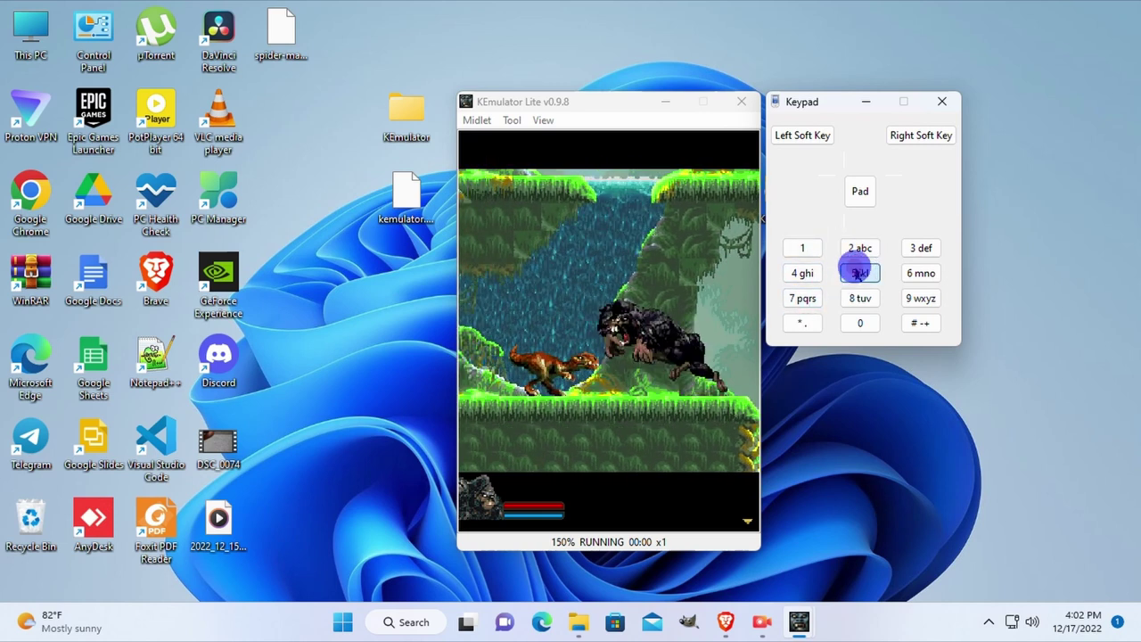
pyautogui.click(851, 265)
pyautogui.click(852, 268)
pyautogui.click(854, 269)
pyautogui.click(855, 271)
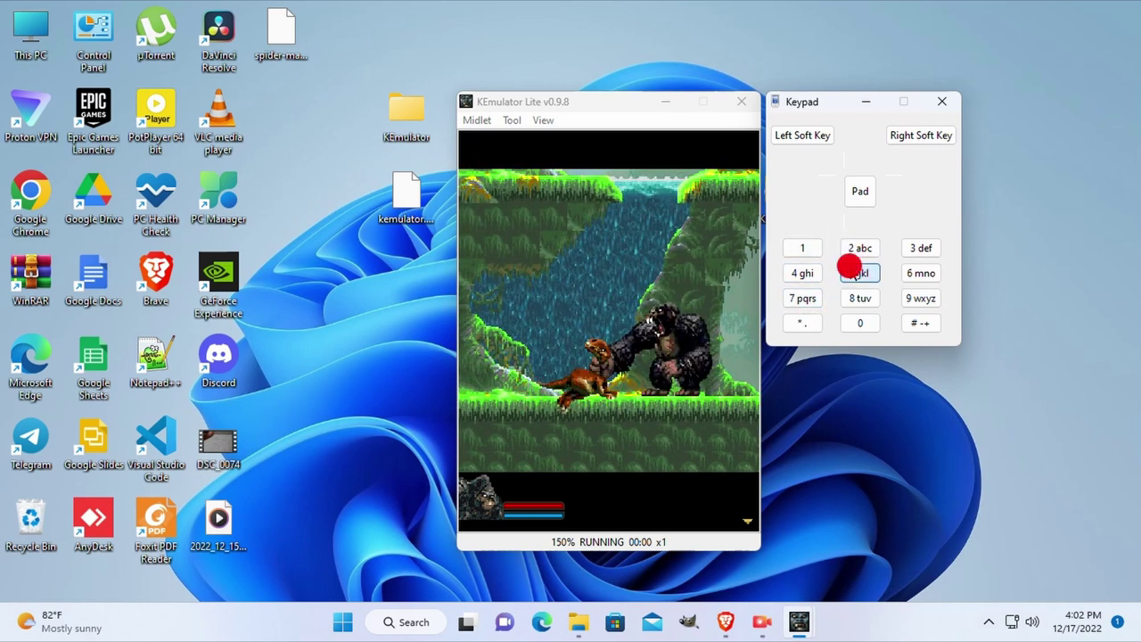
pyautogui.click(854, 269)
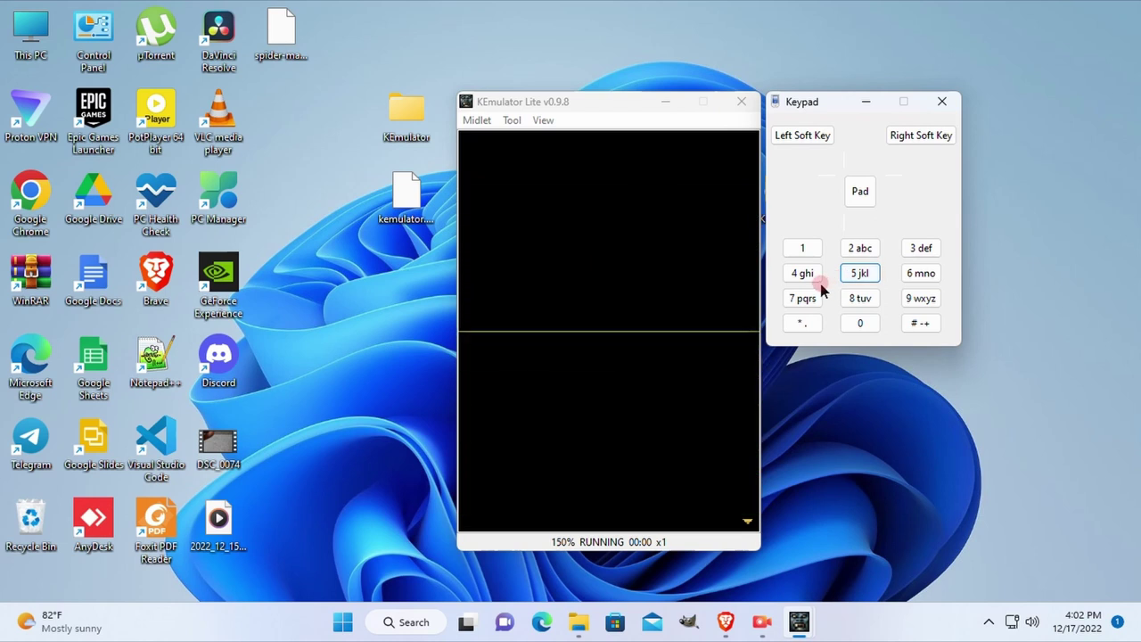
# Continue past the level-complete screen and begin Level 2, The Ruins
pyautogui.click(810, 285)
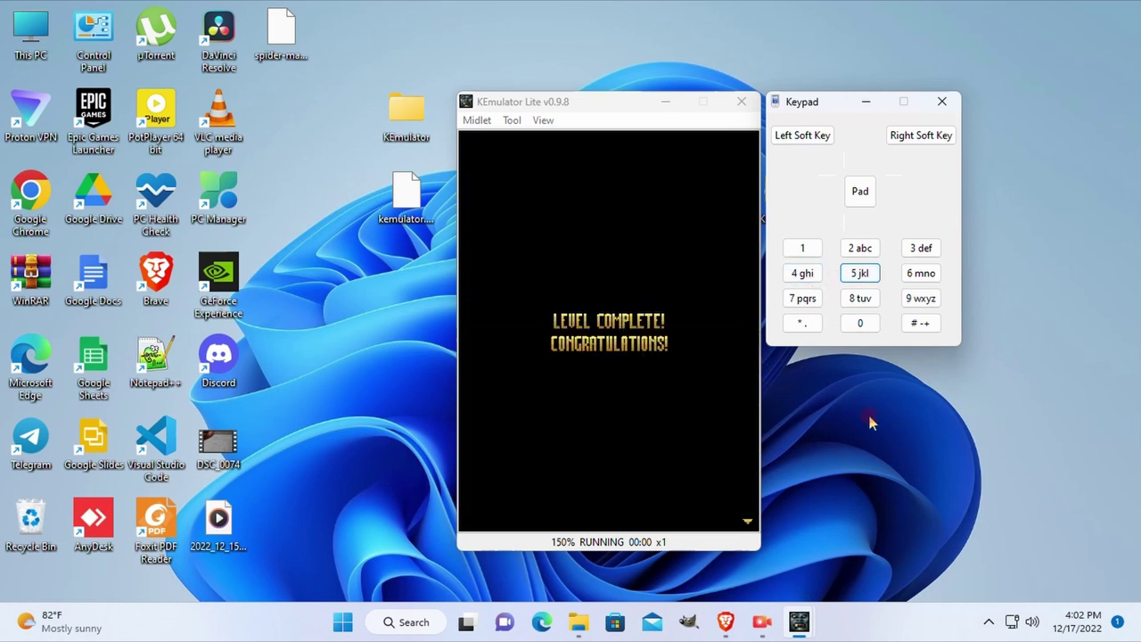
pyautogui.click(751, 526)
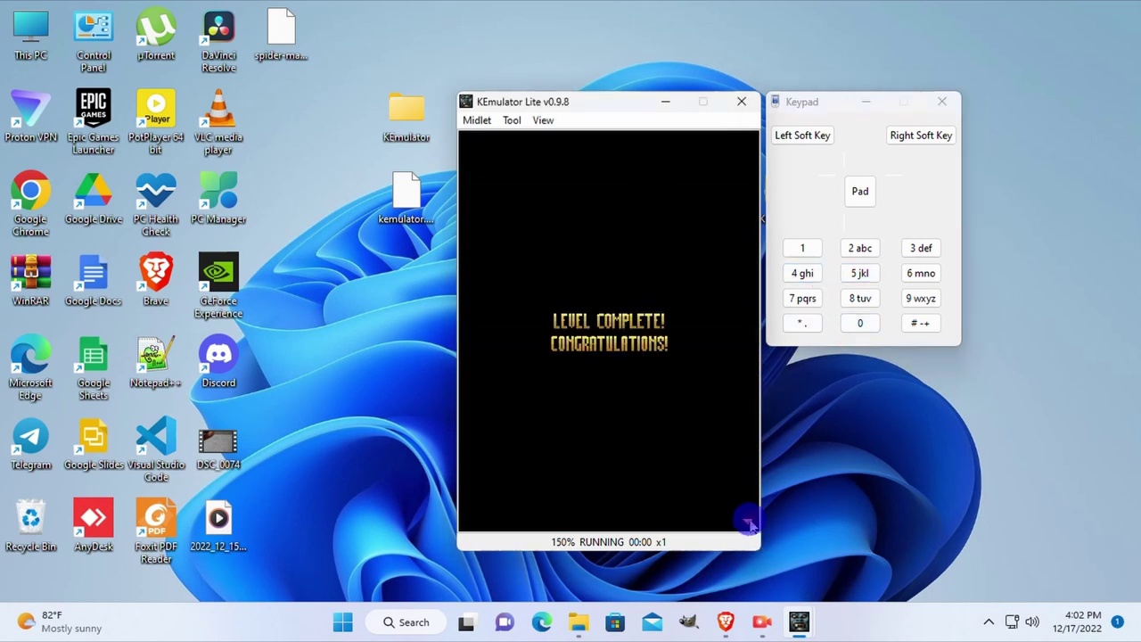
pyautogui.click(870, 280)
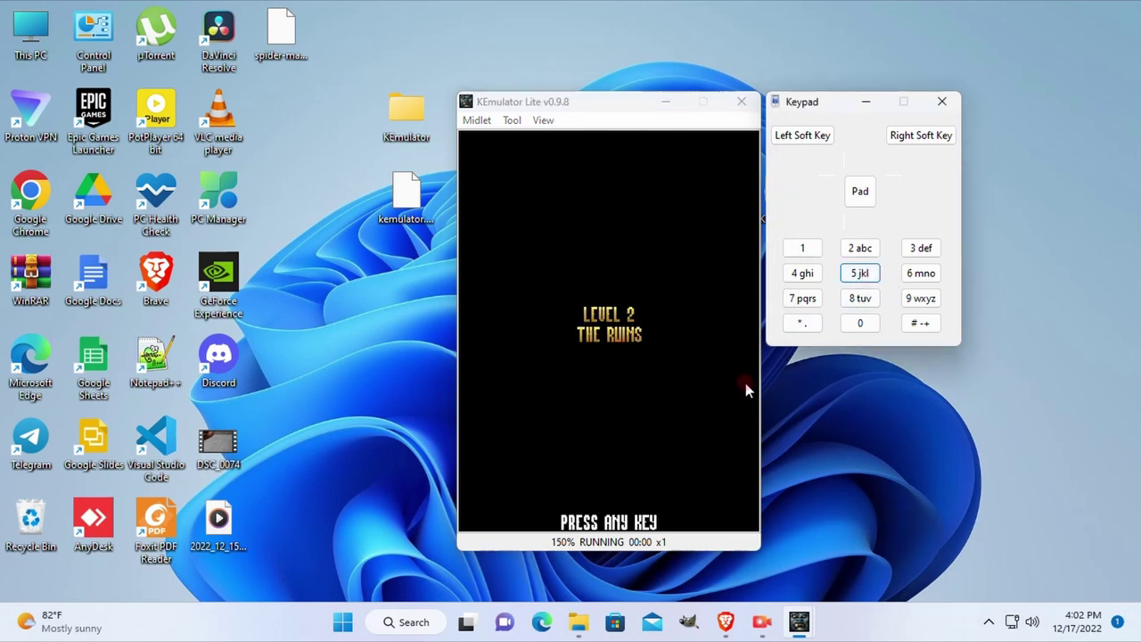
pyautogui.click(856, 267)
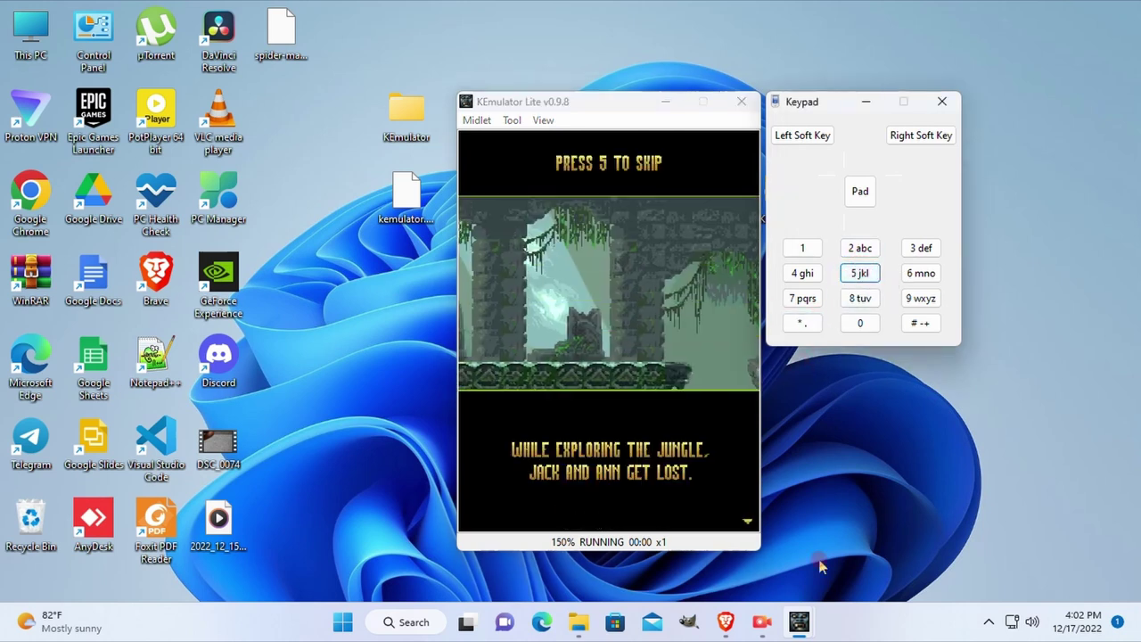
pyautogui.click(763, 617)
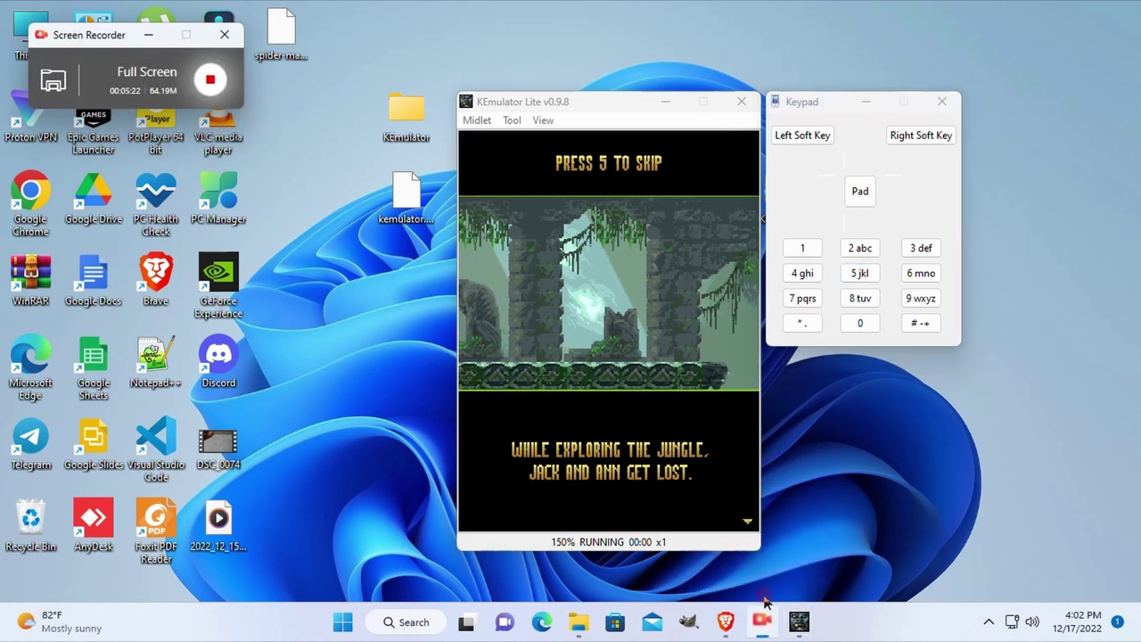